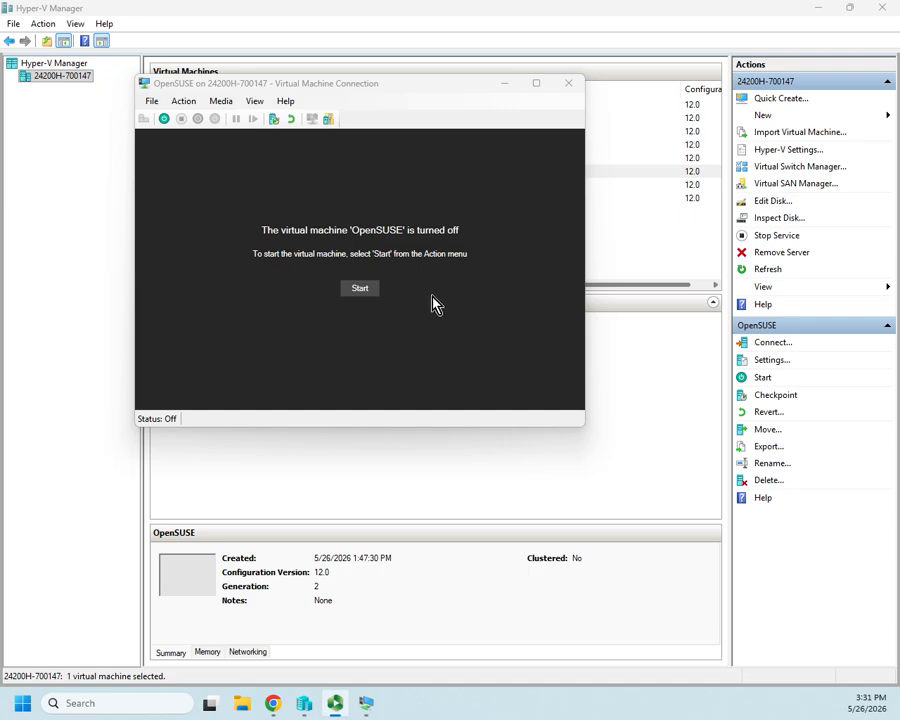
Start the OpenSUSE virtual machine, continuing from its last state, and boot the Install Leap 16.0 (x86_64) entry.
click(362, 292)
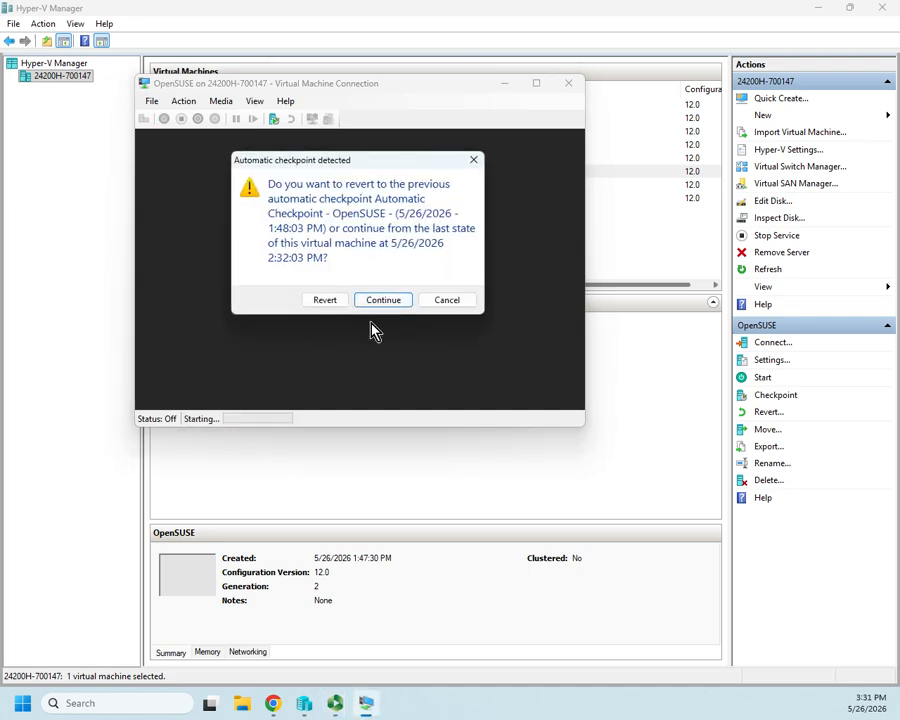
click(369, 303)
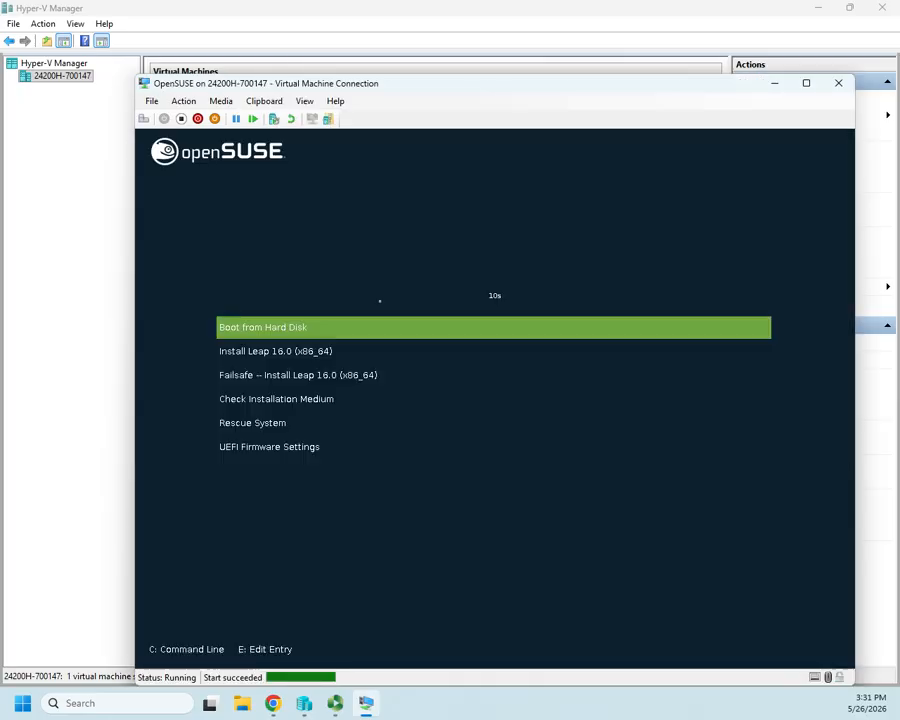
key(Down)
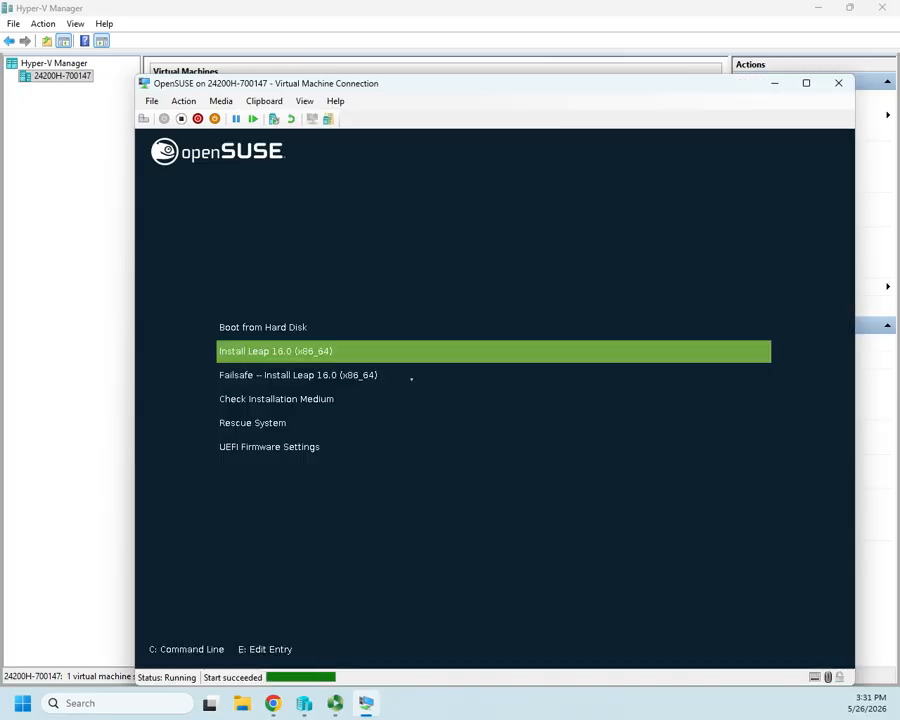
key(Up)
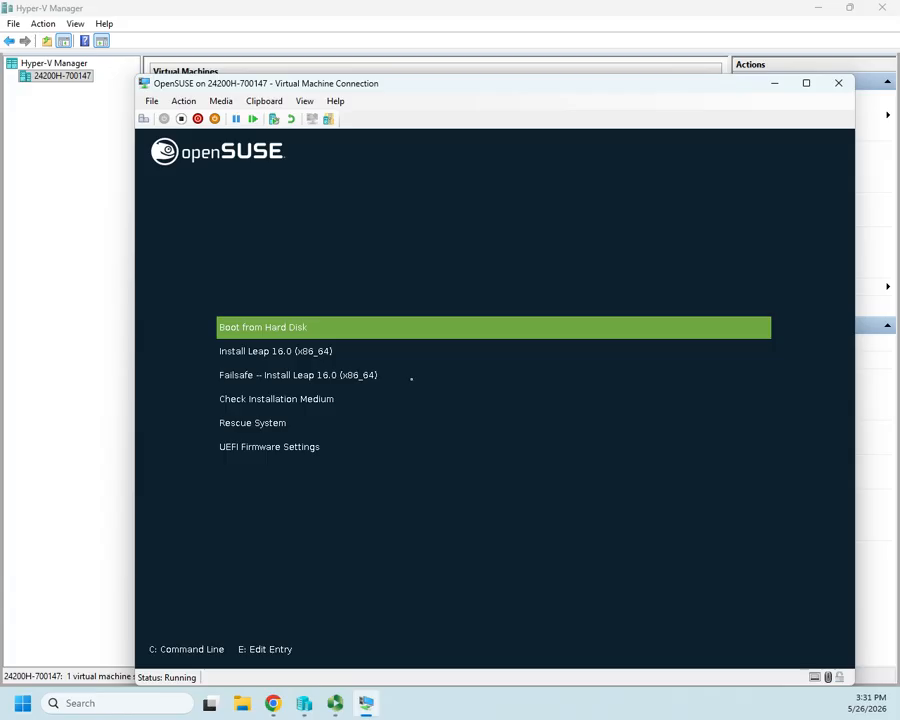
key(Down)
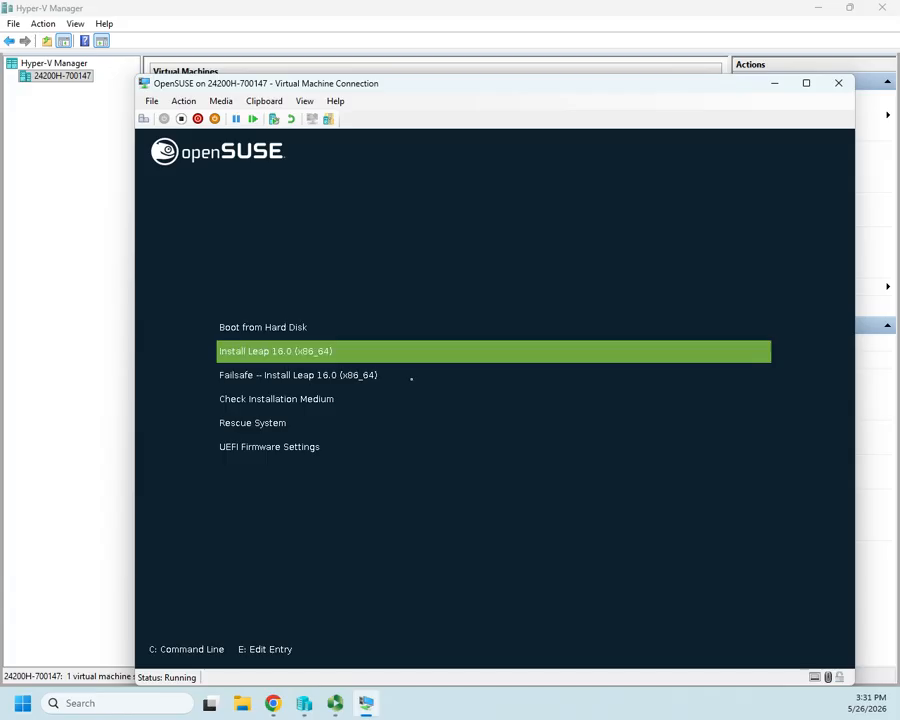
key(Up)
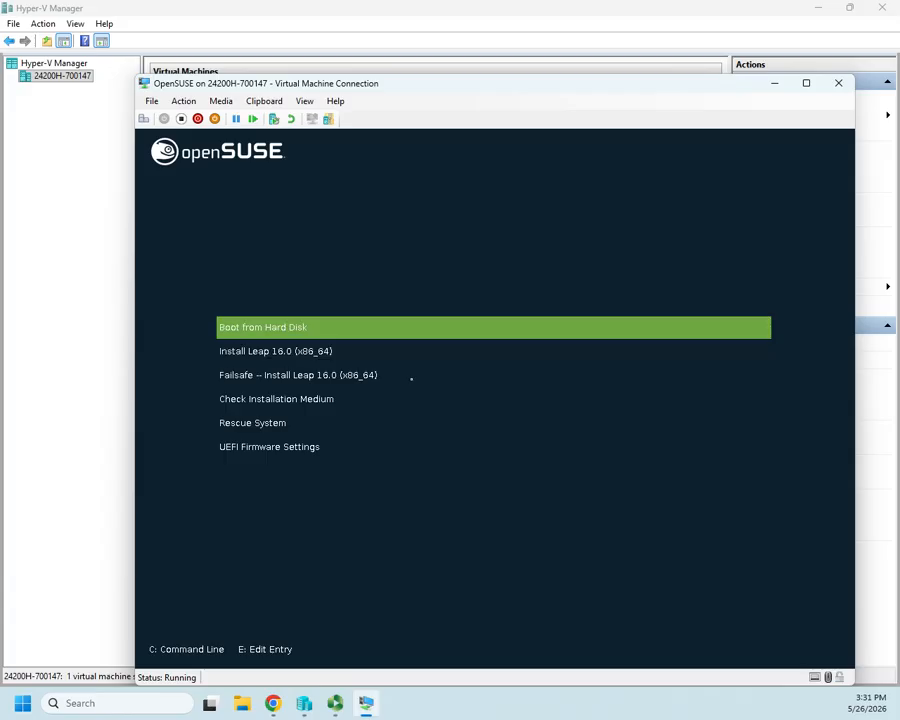
key(Down)
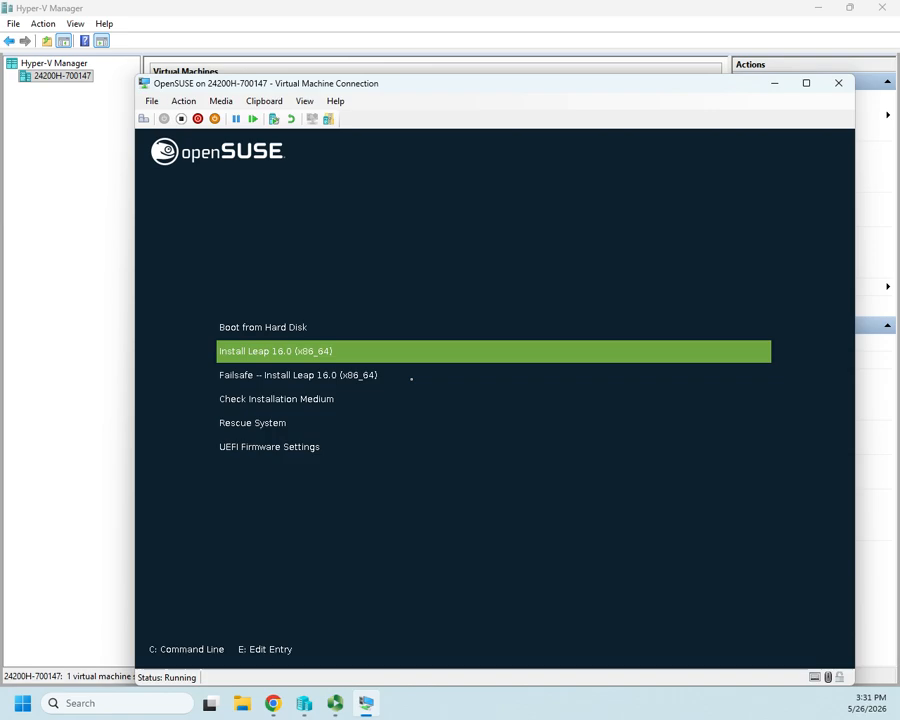
key(Down)
key(Down)
key(Down)
key(Up)
key(Up)
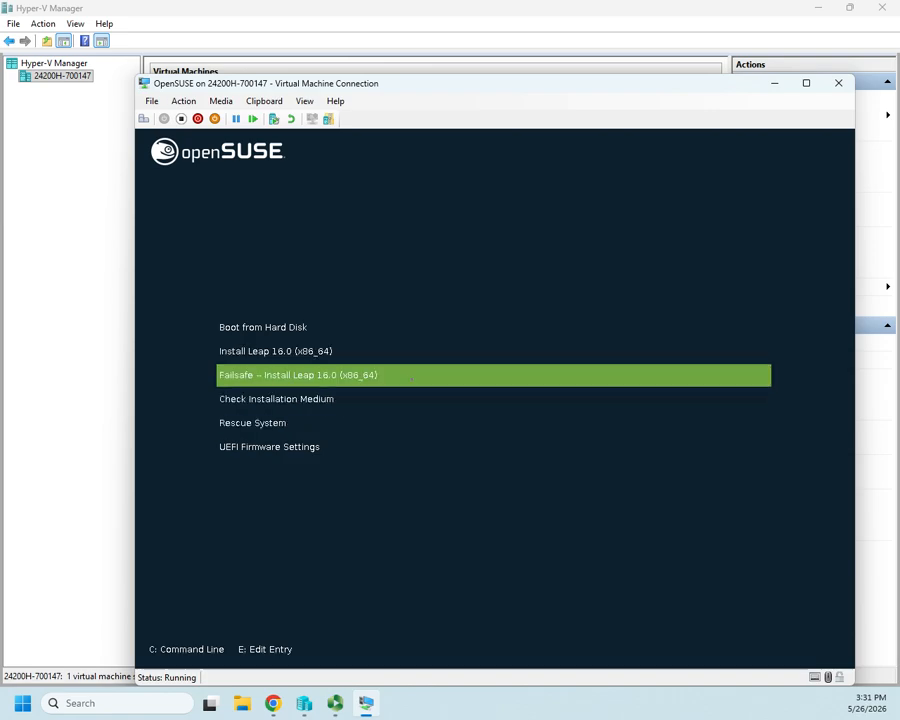
key(Down)
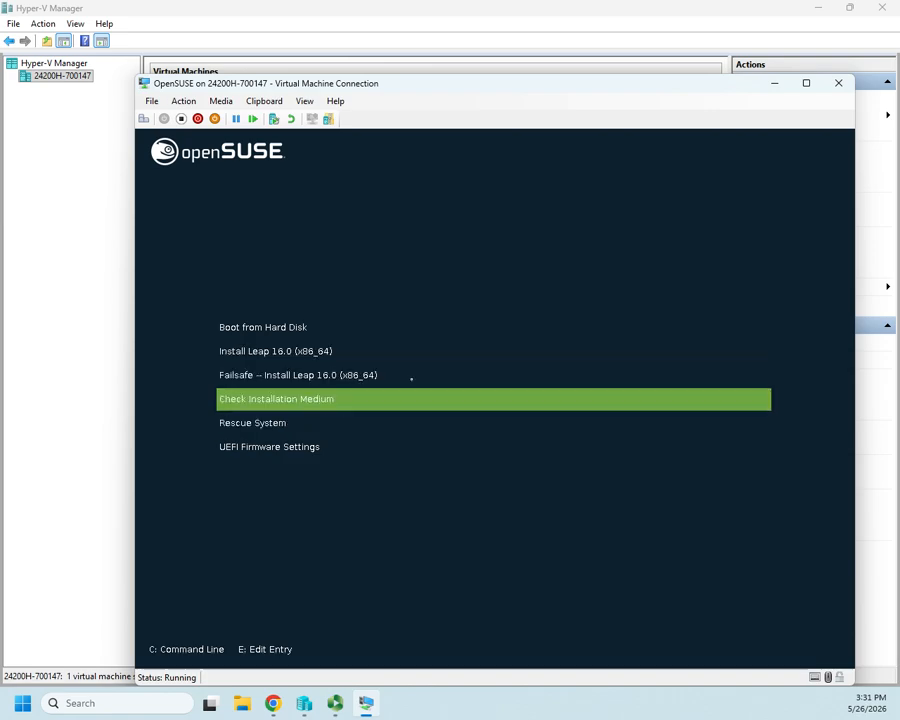
key(Down)
key(Up)
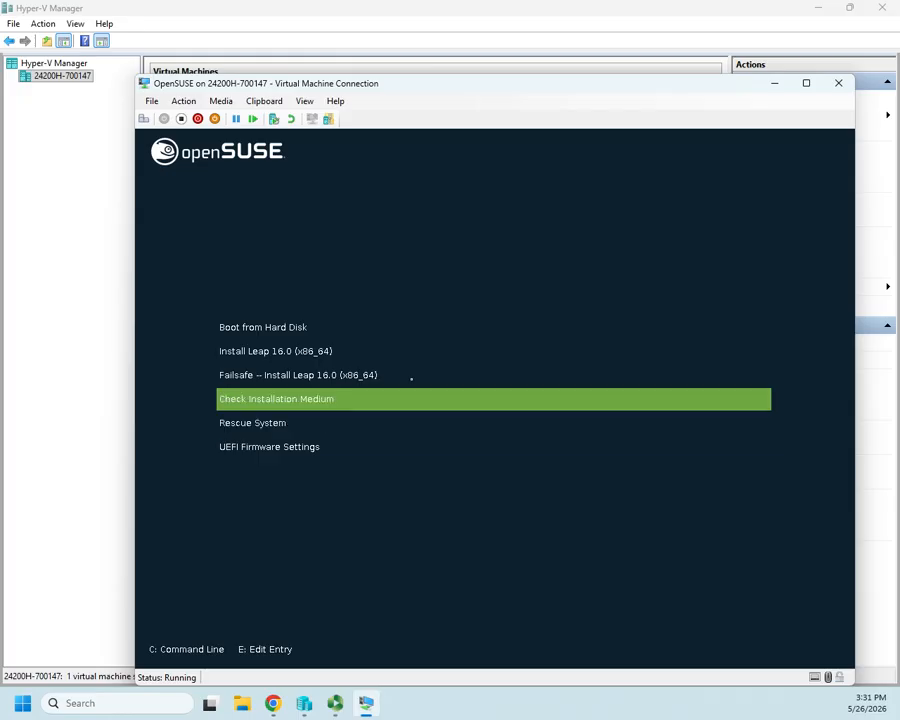
key(Up)
key(Up)
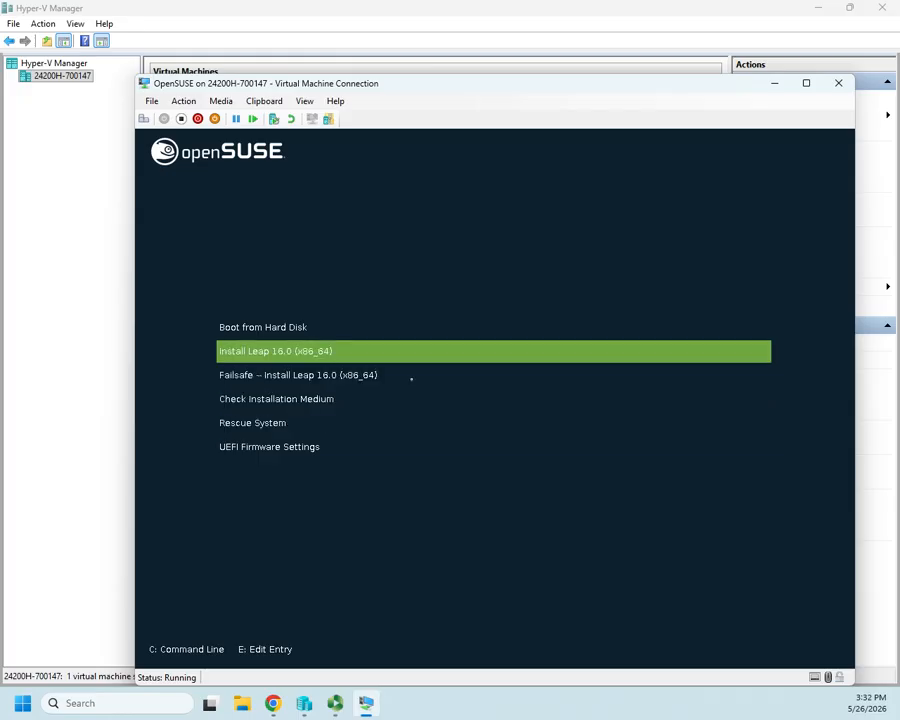
key(Return)
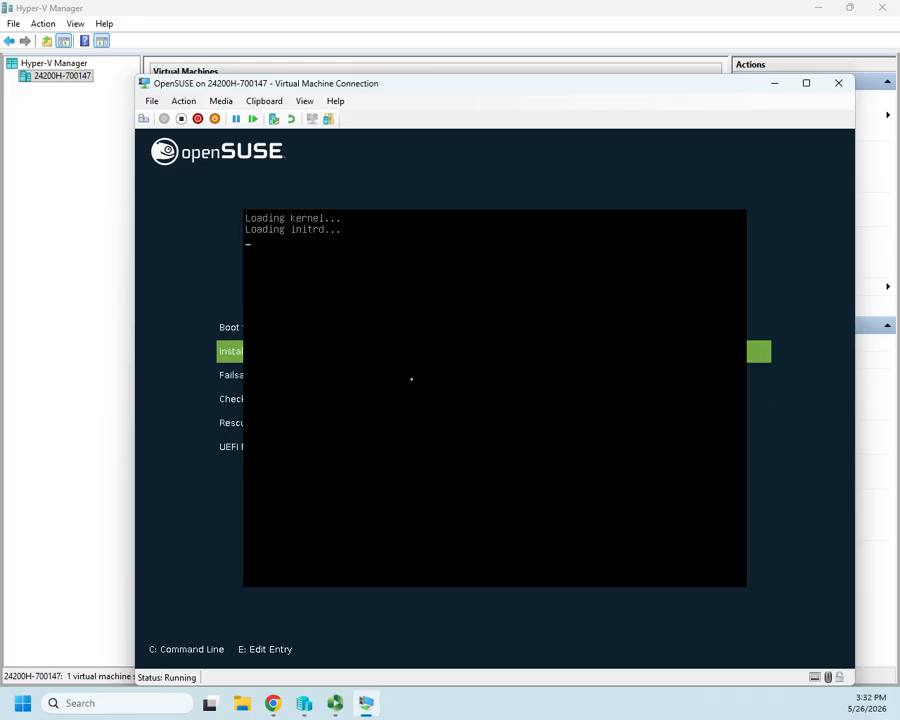
Maximize the virtual machine window and choose Leap 16.0 as the product to install.
click(806, 84)
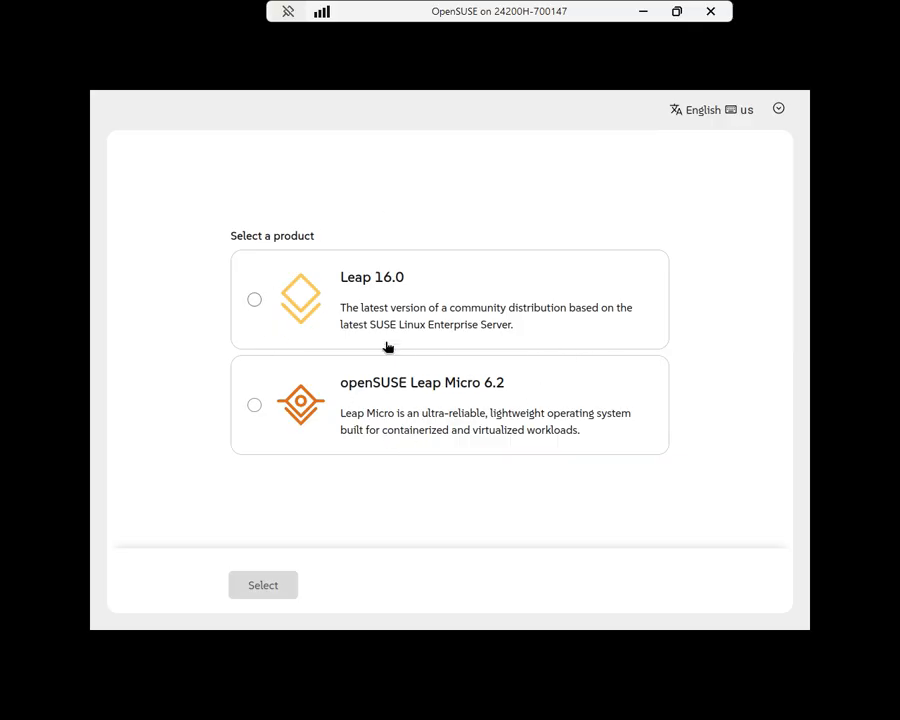
click(253, 299)
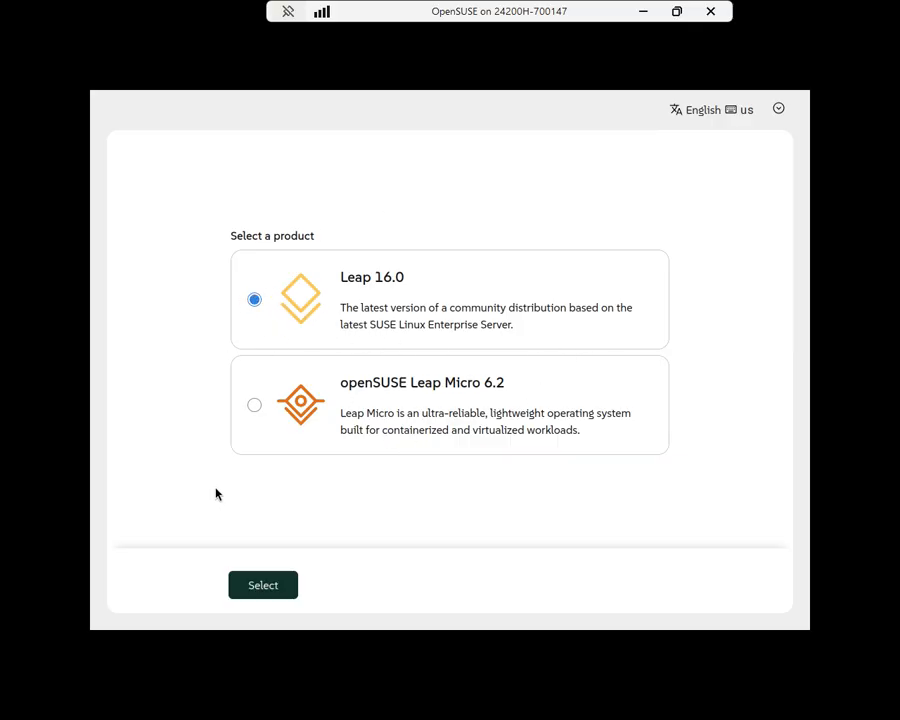
click(270, 594)
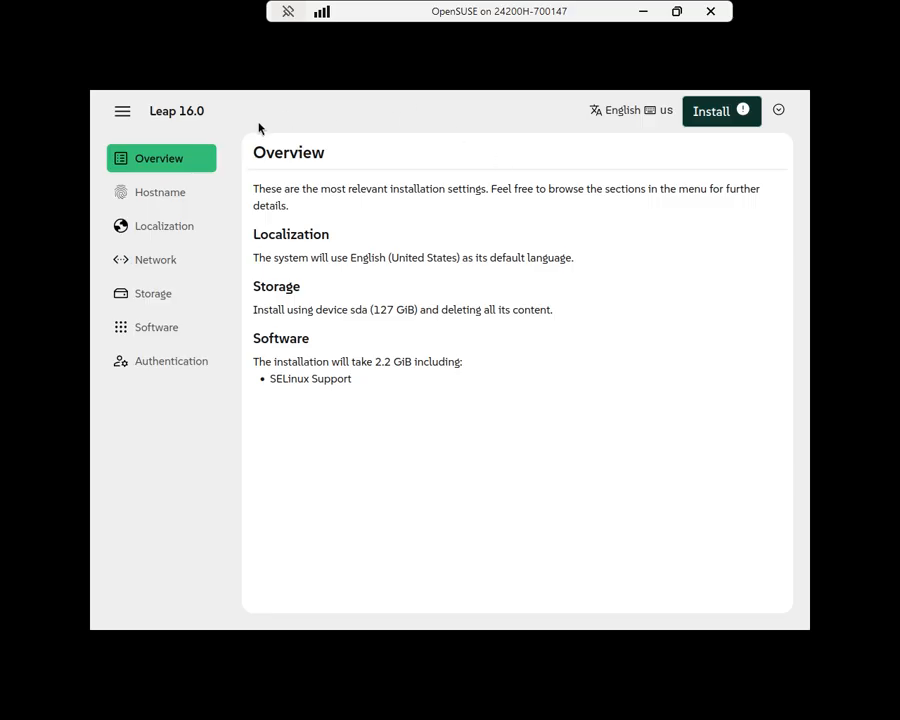
Enable the static hostname in the installer's hostname settings and enter SUSE_Leap.
click(161, 195)
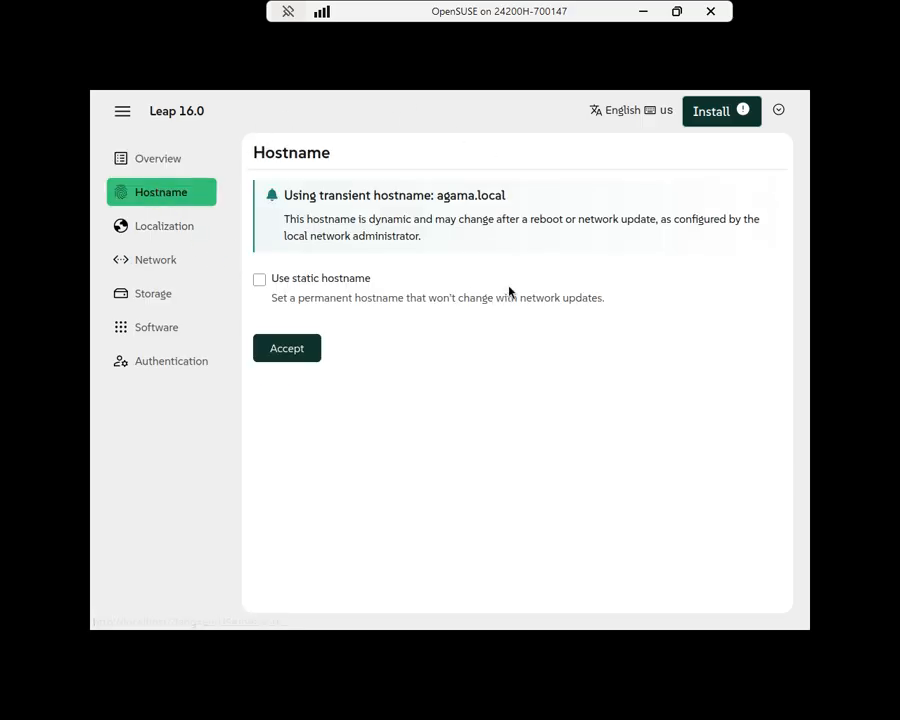
click(260, 279)
click(351, 330)
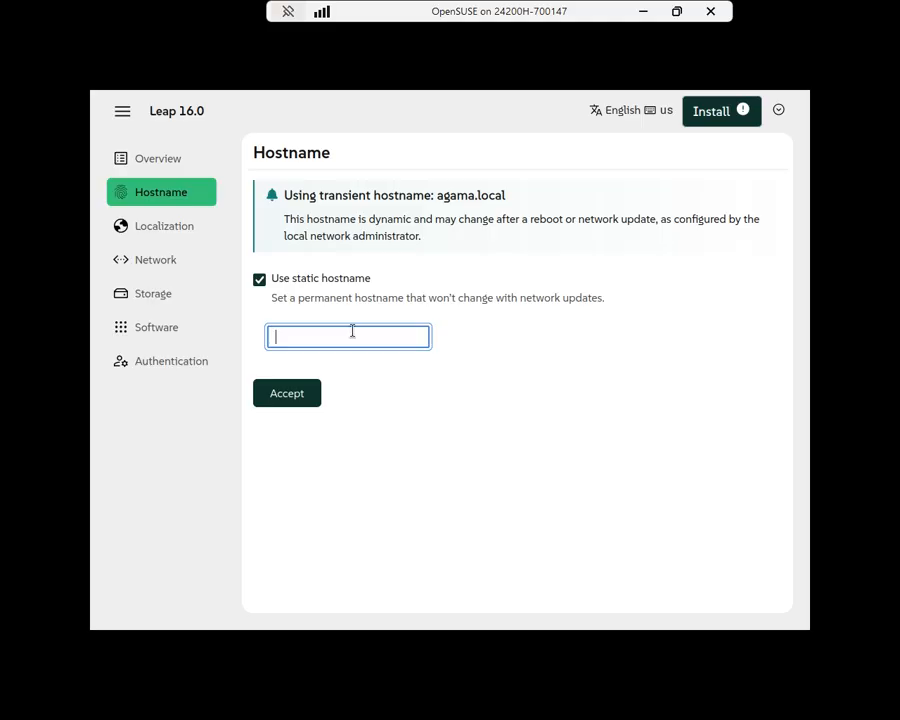
text(USE)
key(BackSpace)
key(BackSpace)
key(BackSpace)
text(SUES)
key(BackSpace)
key(BackSpace)
text(SE_Leap)
Set the time zone of the system being installed to Americas-Los Angeles by filtering the zones for "los".
click(167, 228)
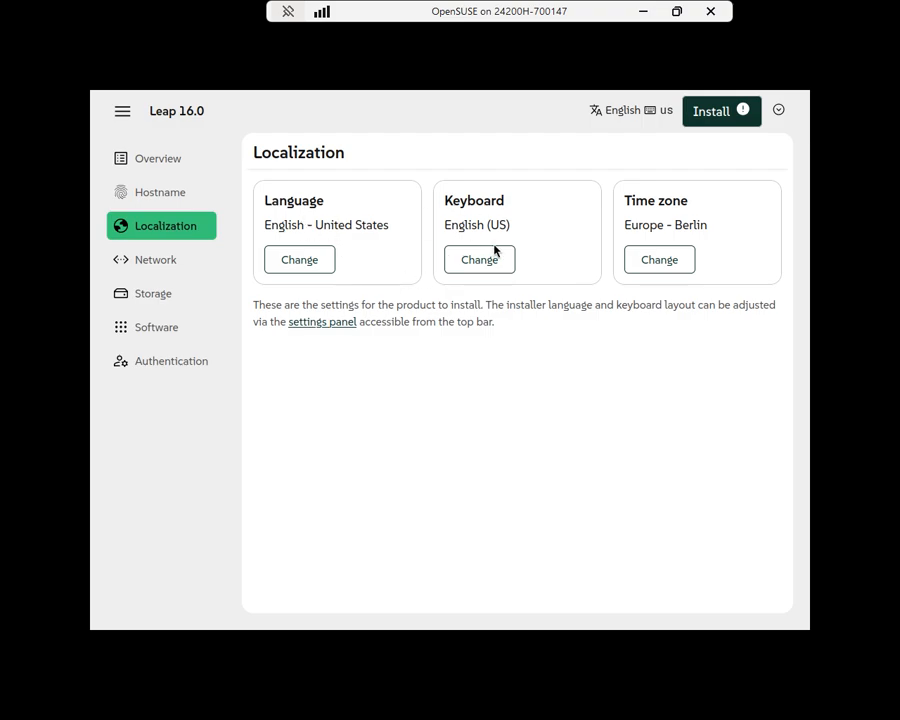
click(661, 264)
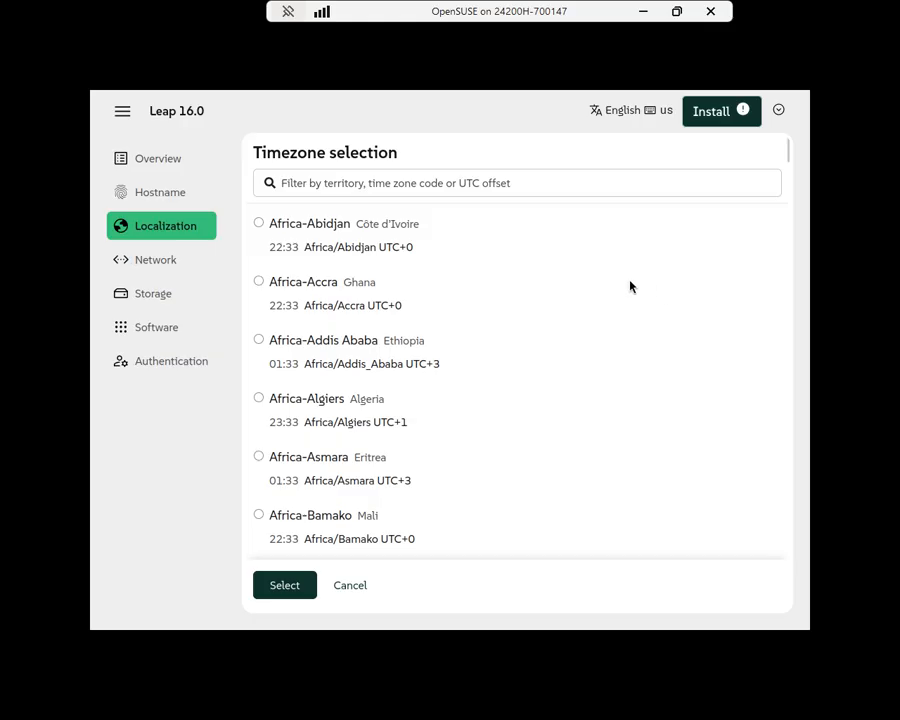
scroll(329, 334, down, 10)
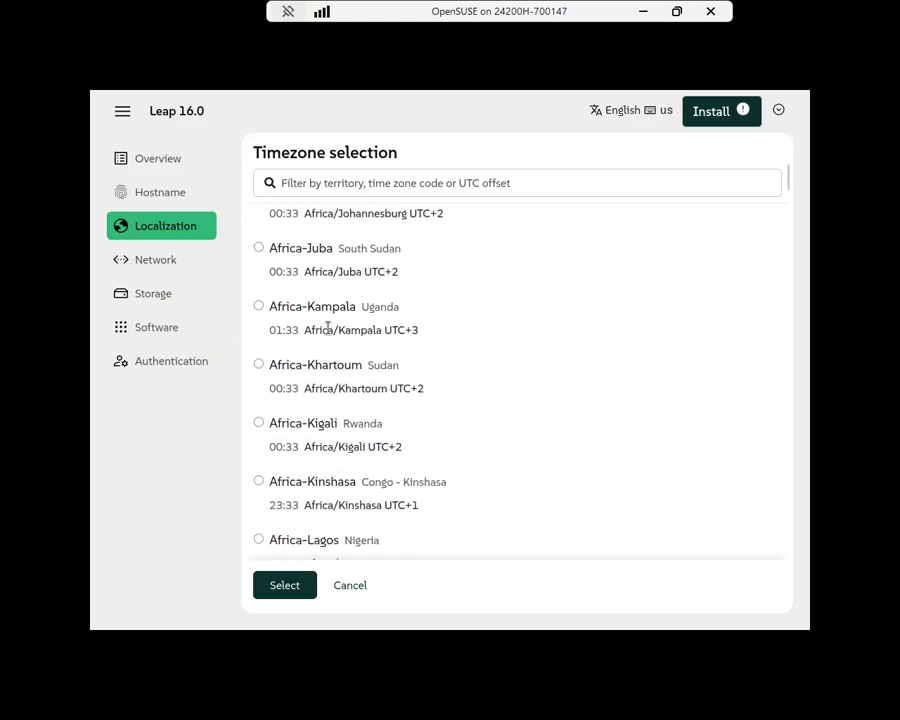
scroll(329, 334, down, 8)
scroll(329, 330, down, 15)
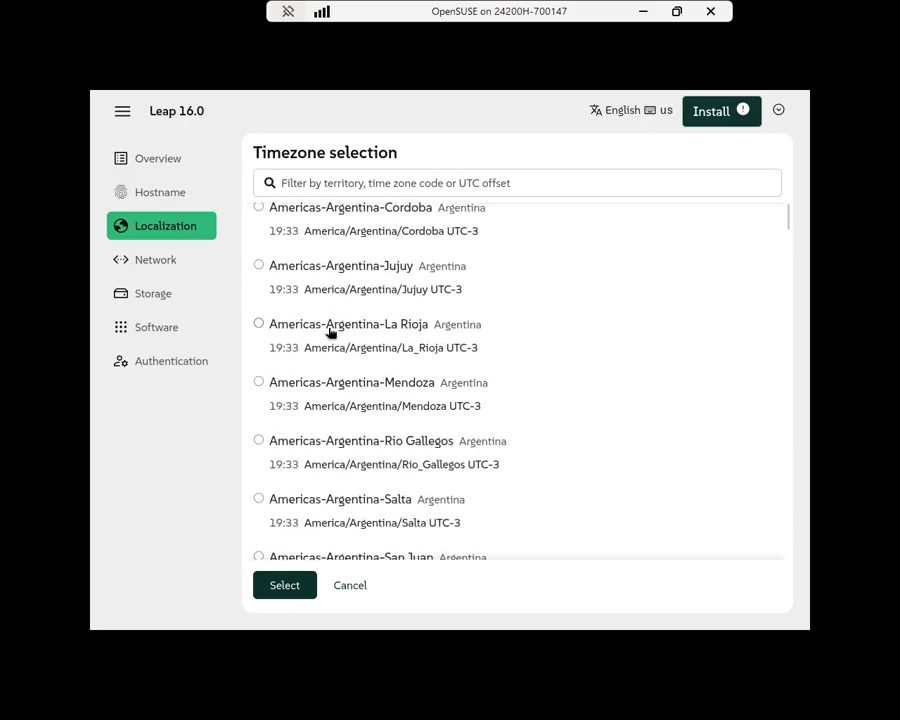
scroll(330, 332, up, 3)
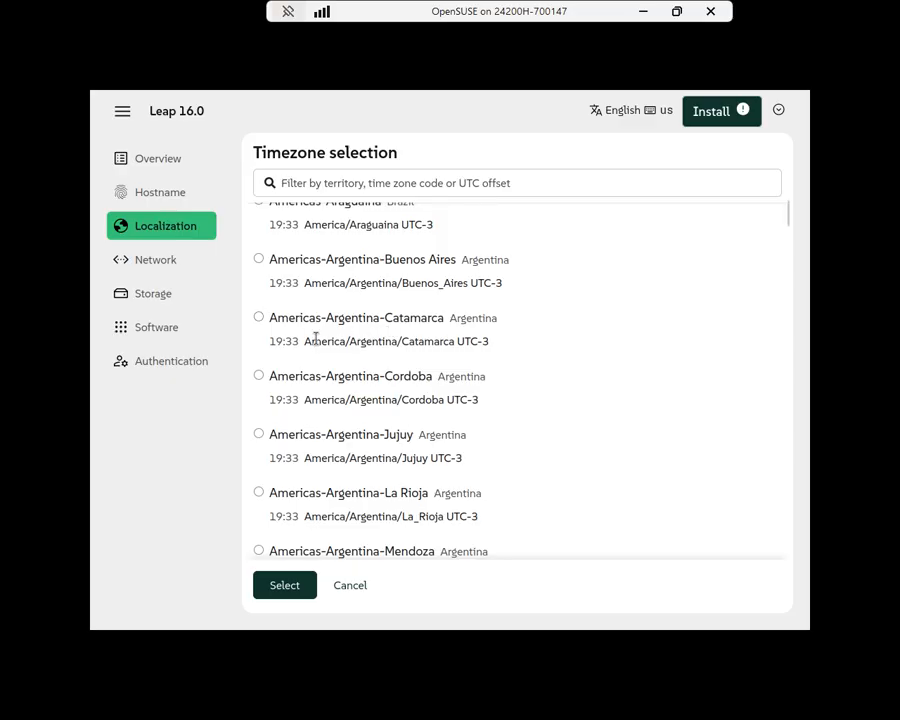
scroll(315, 340, down, 5)
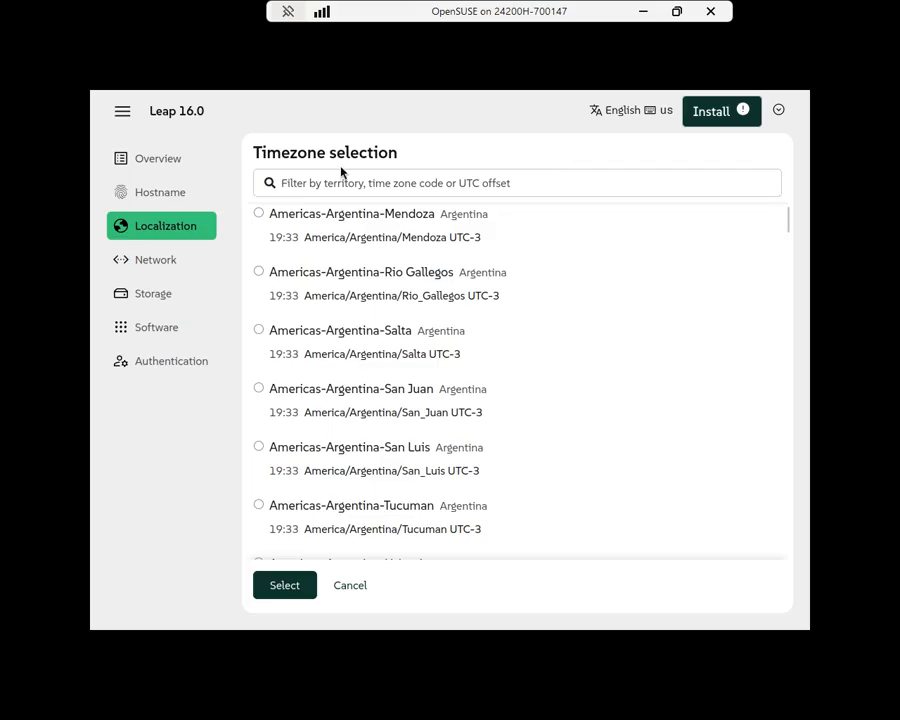
click(597, 184)
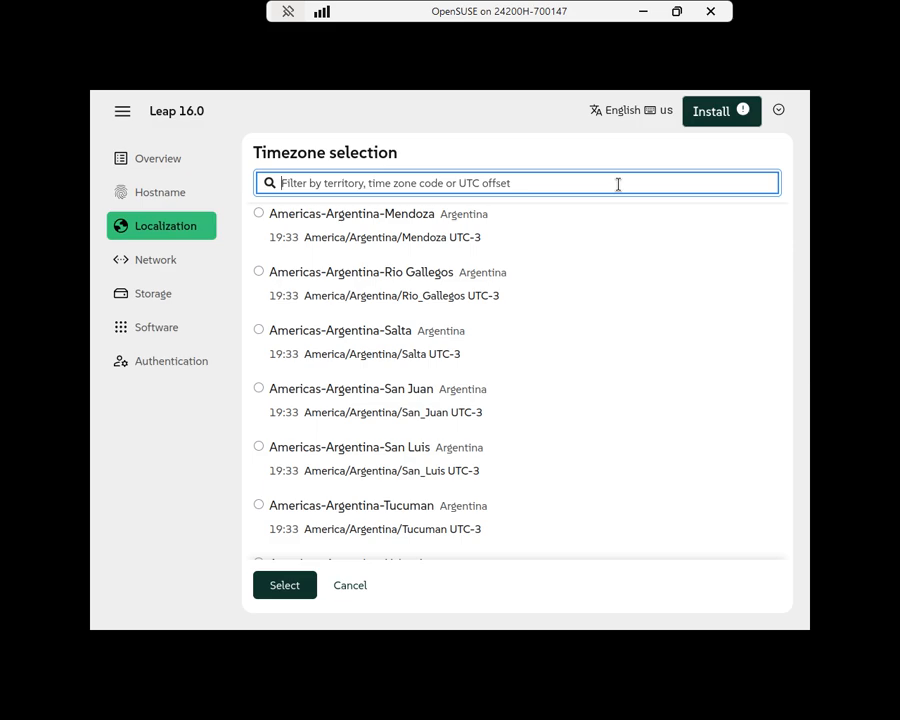
text(los)
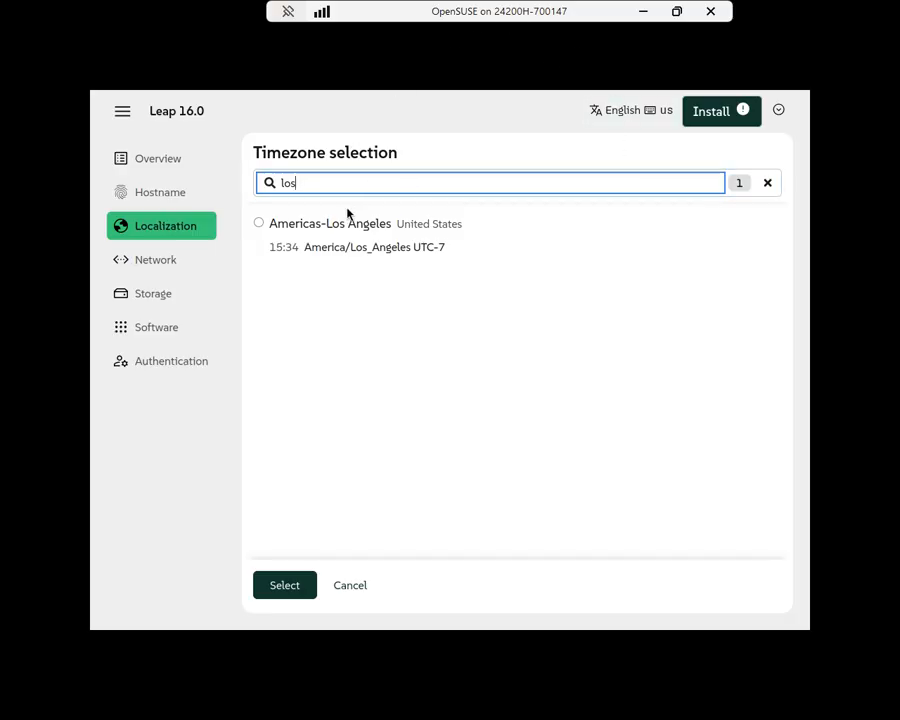
click(258, 224)
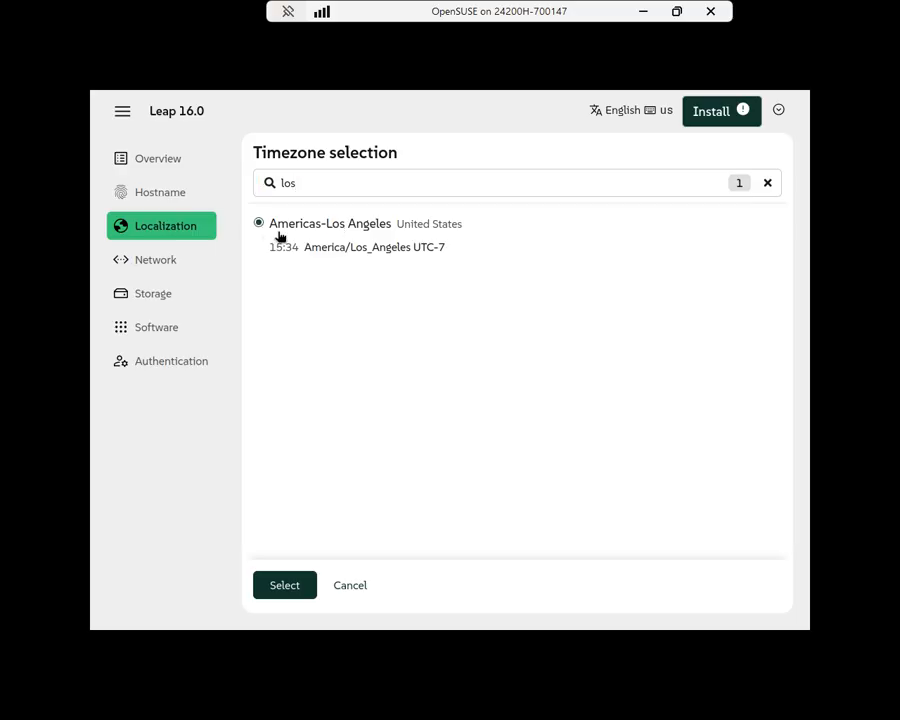
click(285, 586)
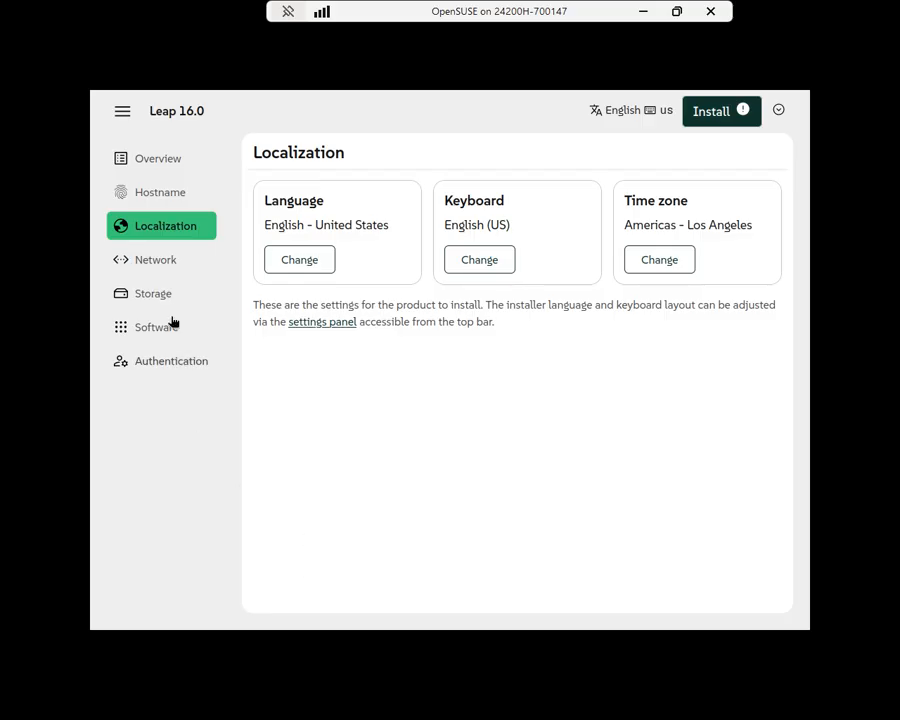
Review the network connections and the proposed storage layout, including the installation device and resulting partitions.
click(167, 261)
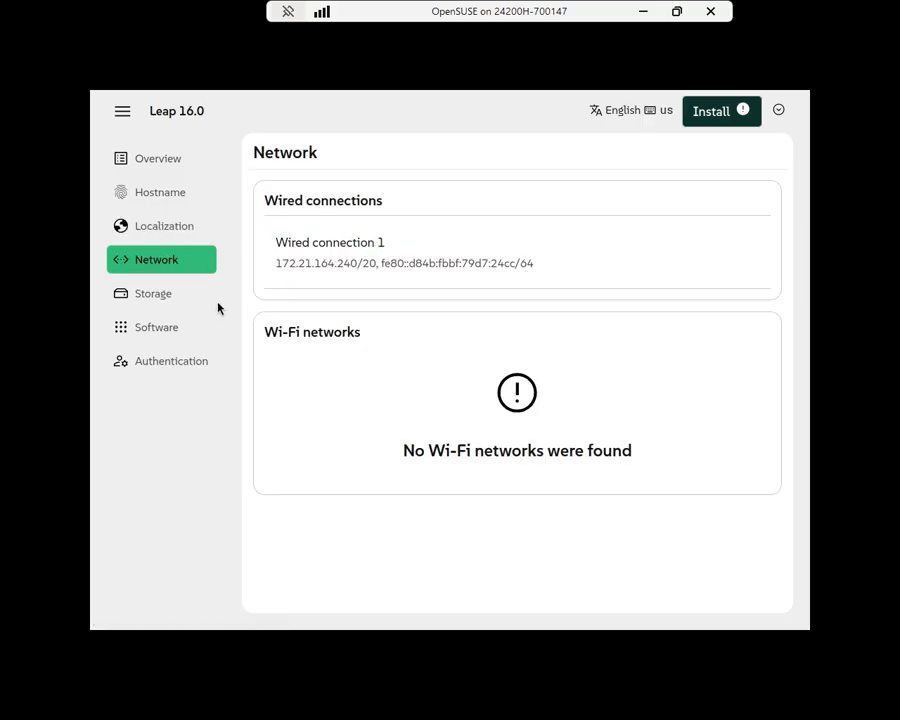
click(157, 300)
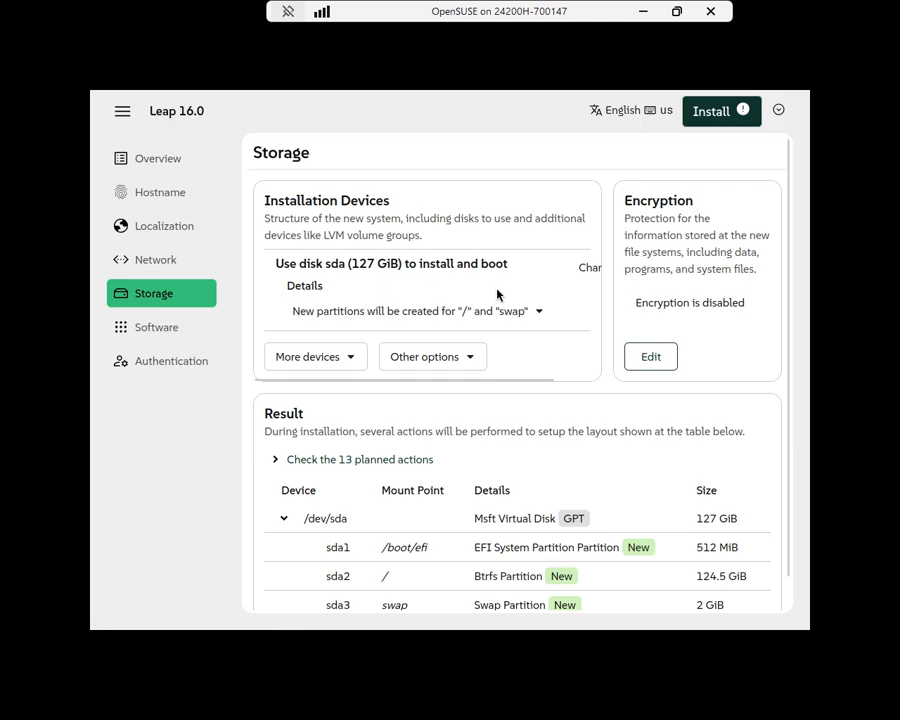
scroll(438, 488, down, 1)
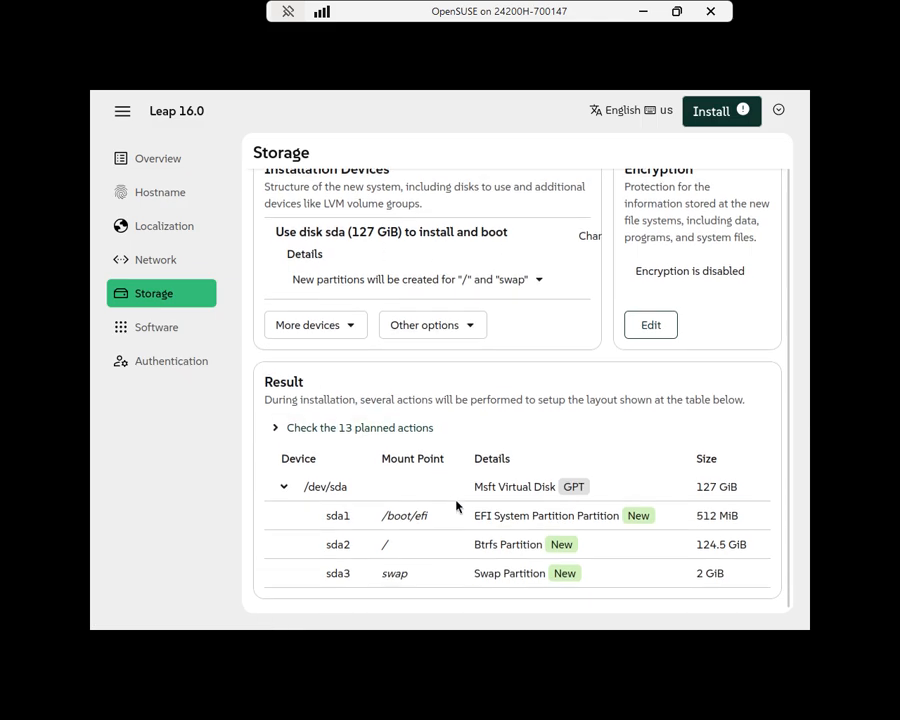
scroll(456, 505, up, 2)
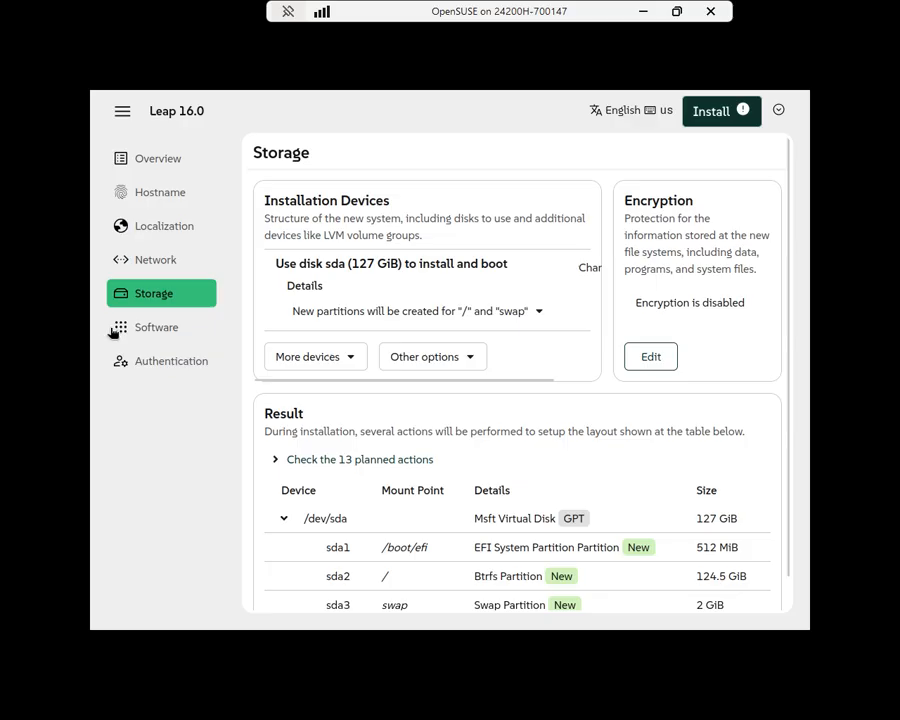
Open the installer's software pattern selection and review all available patterns, from graphical environments to server functions and Cockpit.
click(150, 330)
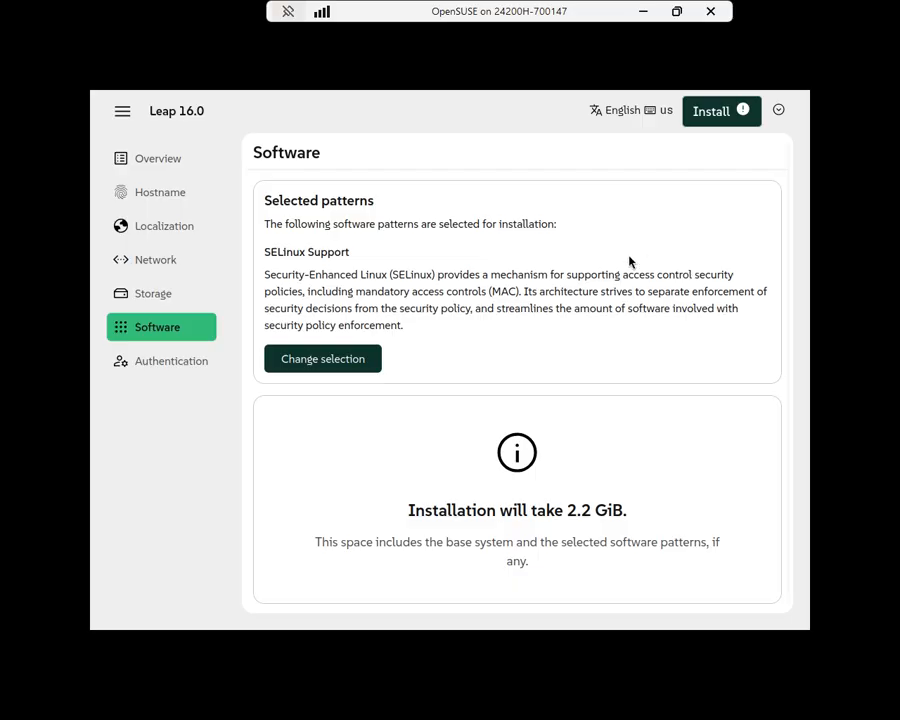
click(348, 362)
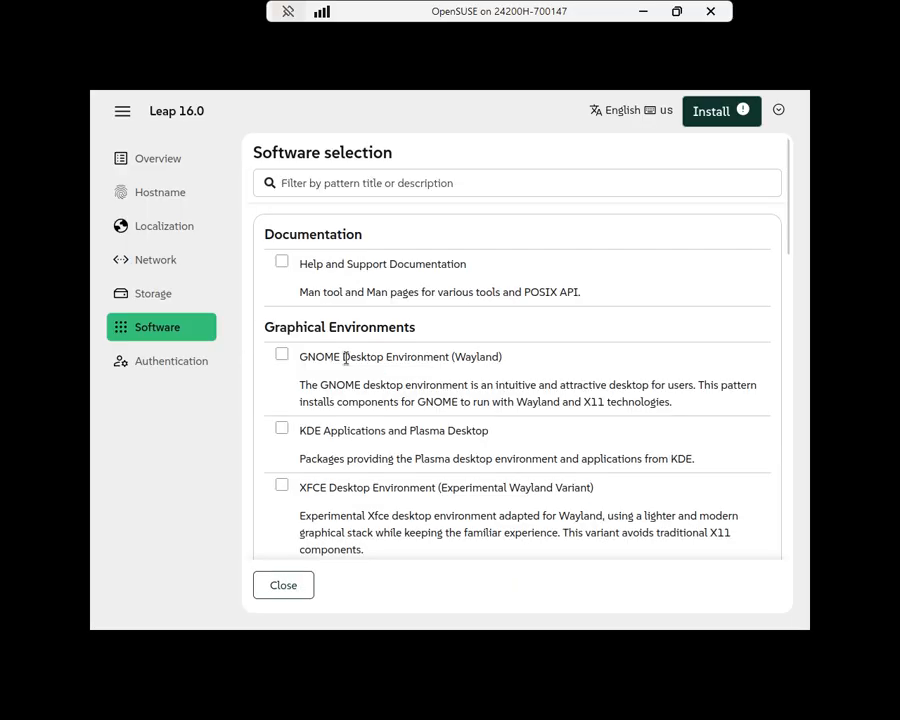
scroll(388, 293, down, 5)
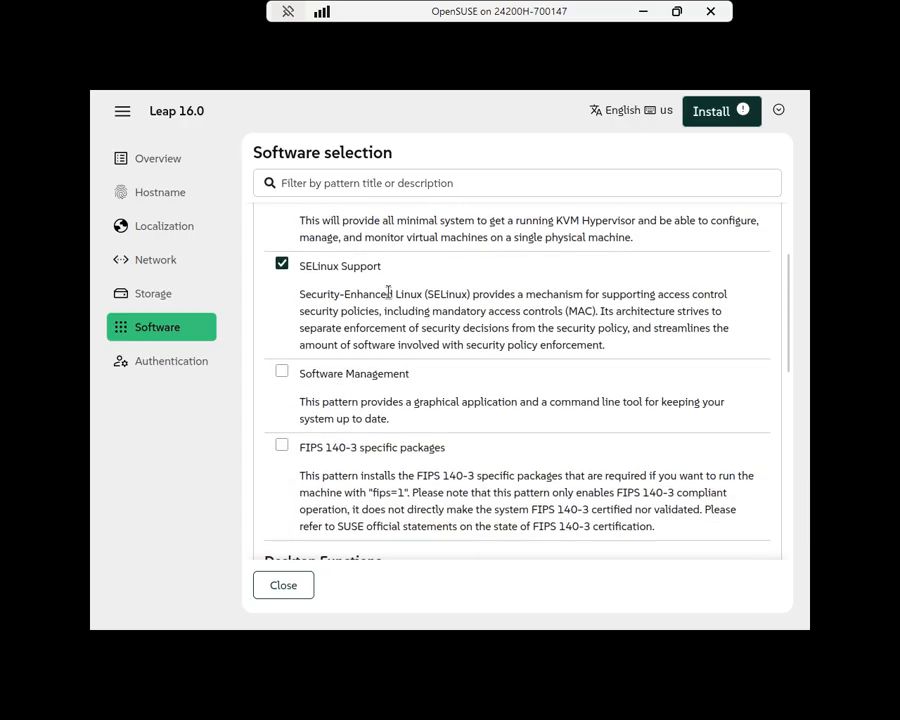
scroll(389, 295, down, 10)
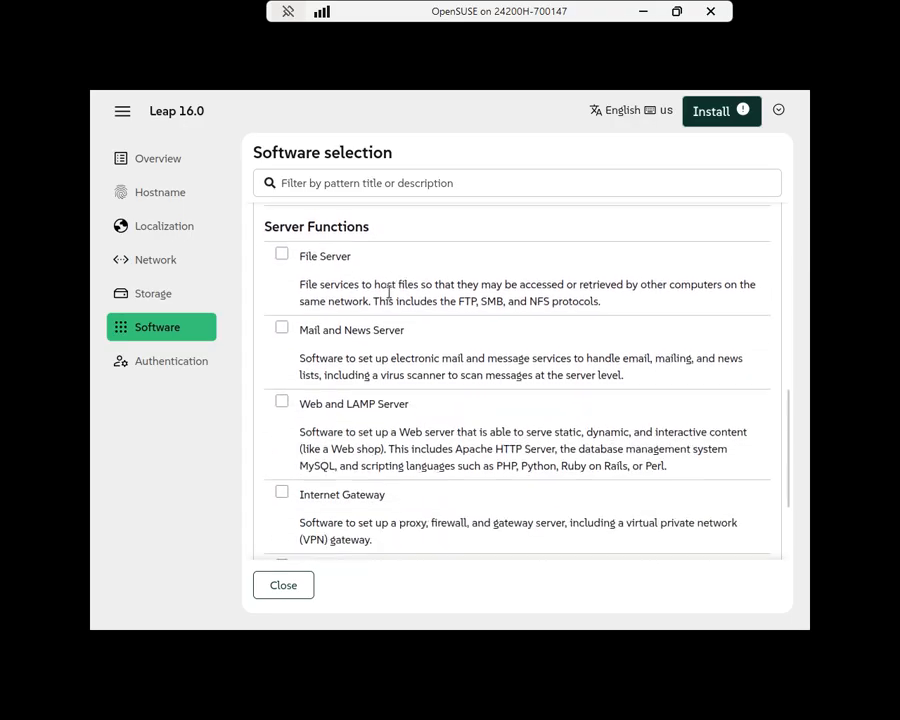
scroll(390, 298, up, 1)
scroll(390, 298, down, 3)
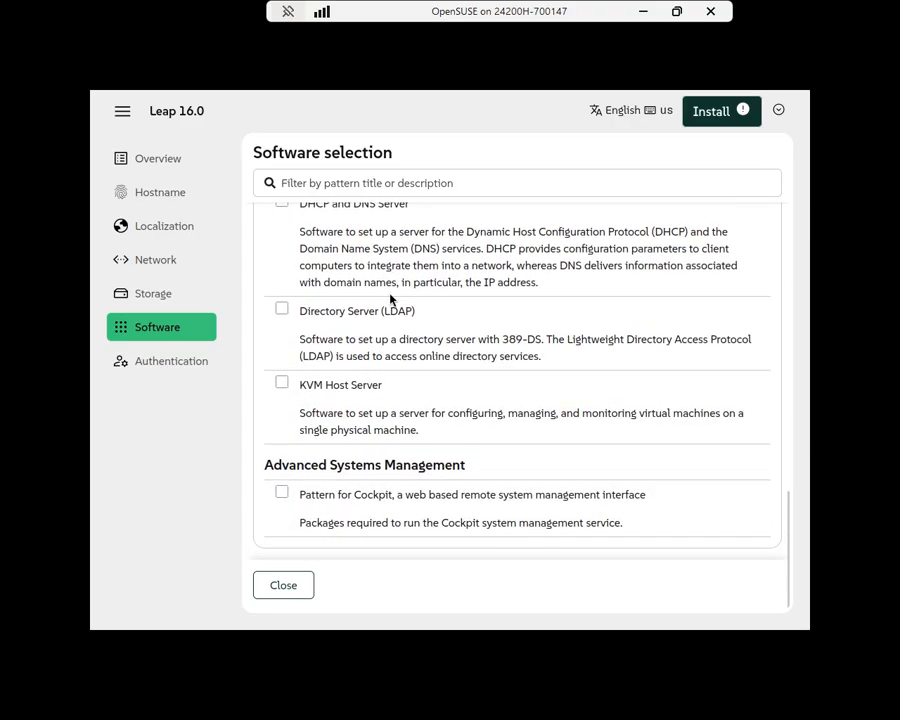
scroll(390, 298, up, 8)
scroll(390, 298, up, 10)
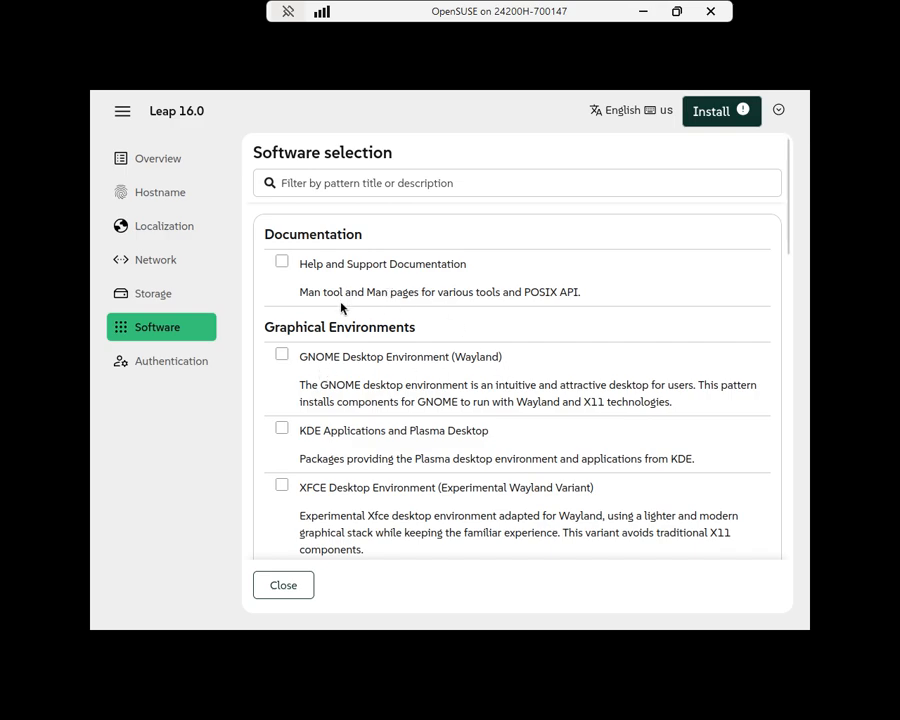
scroll(400, 364, down, 1)
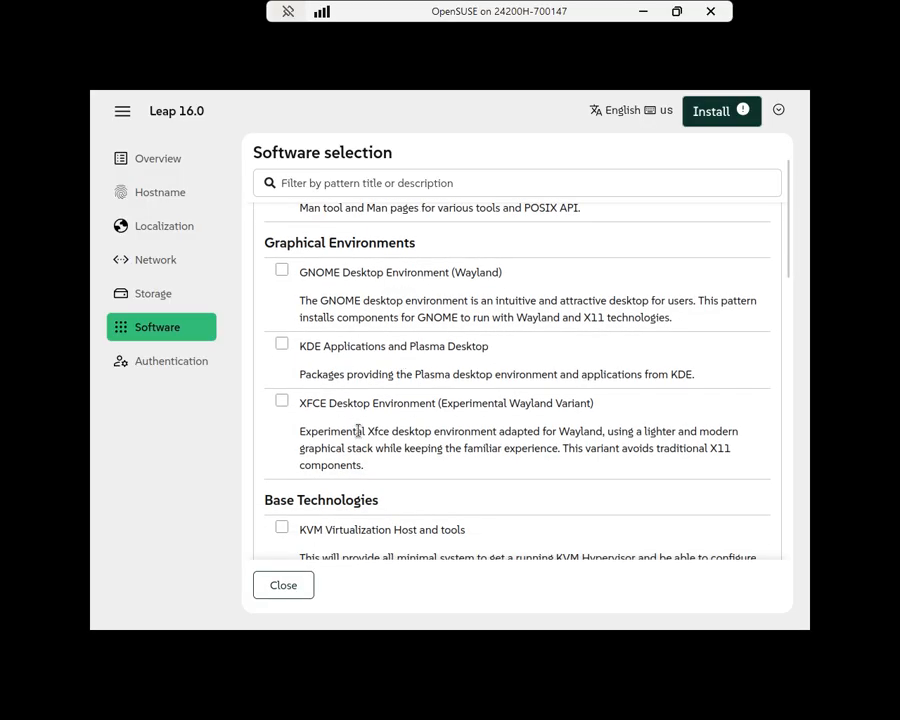
scroll(358, 430, down, 3)
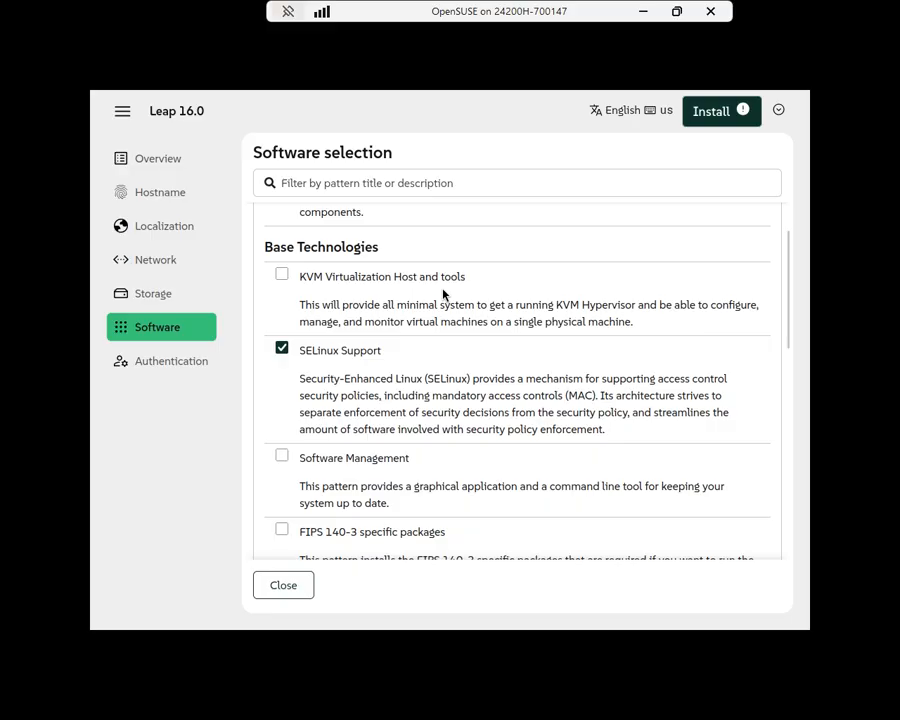
scroll(440, 290, down, 3)
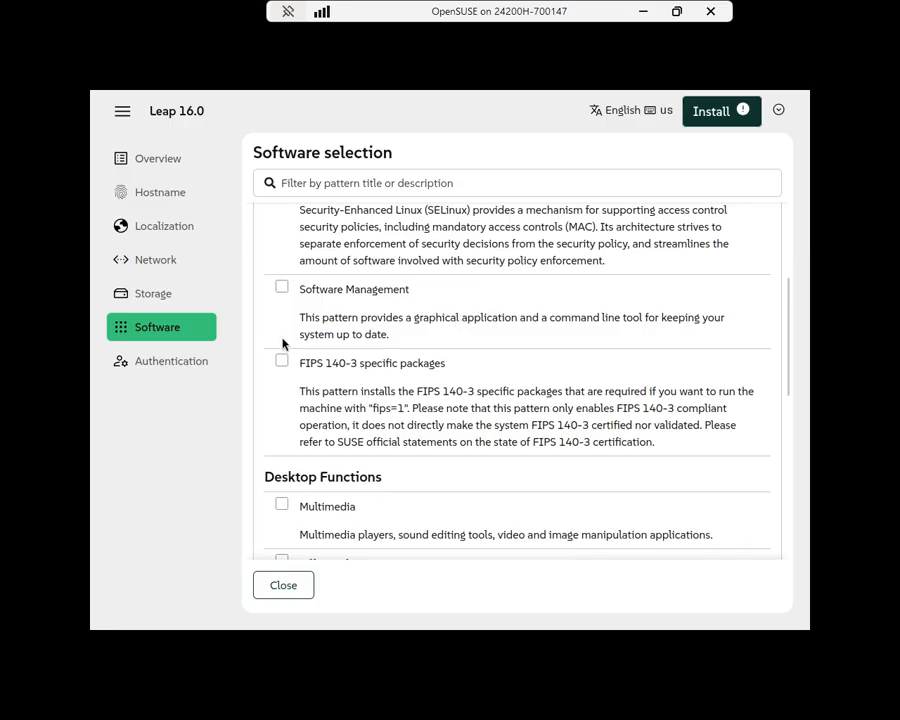
scroll(283, 330, down, 3)
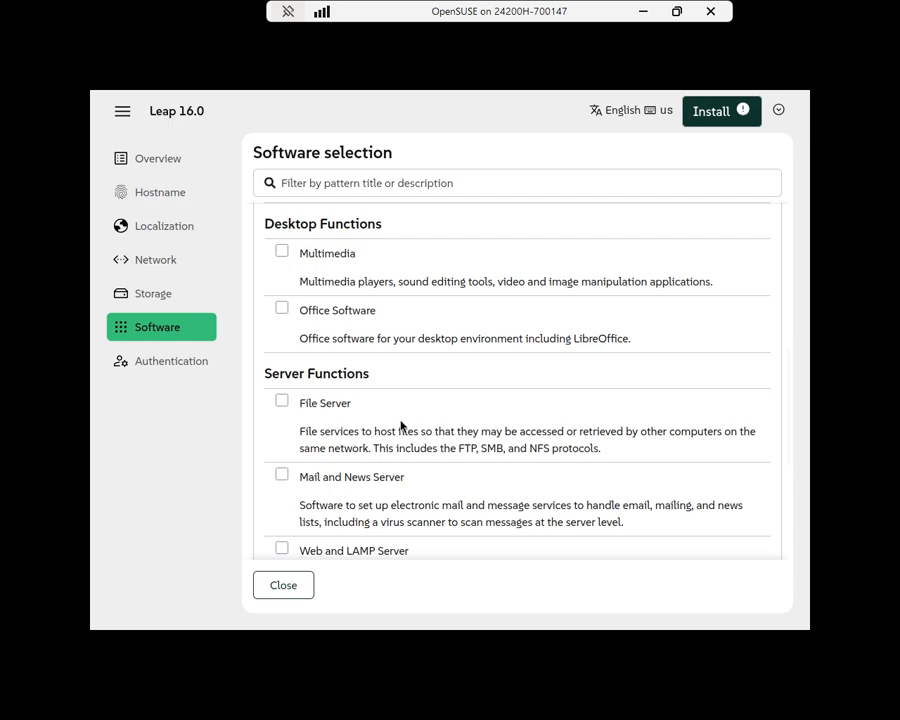
scroll(401, 426, down, 3)
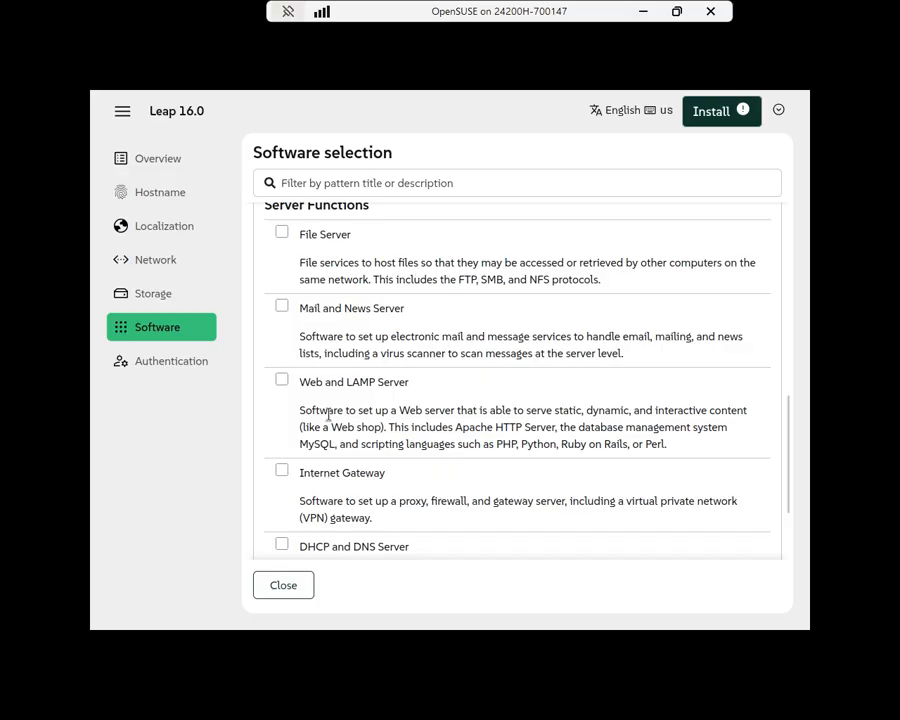
scroll(404, 424, down, 3)
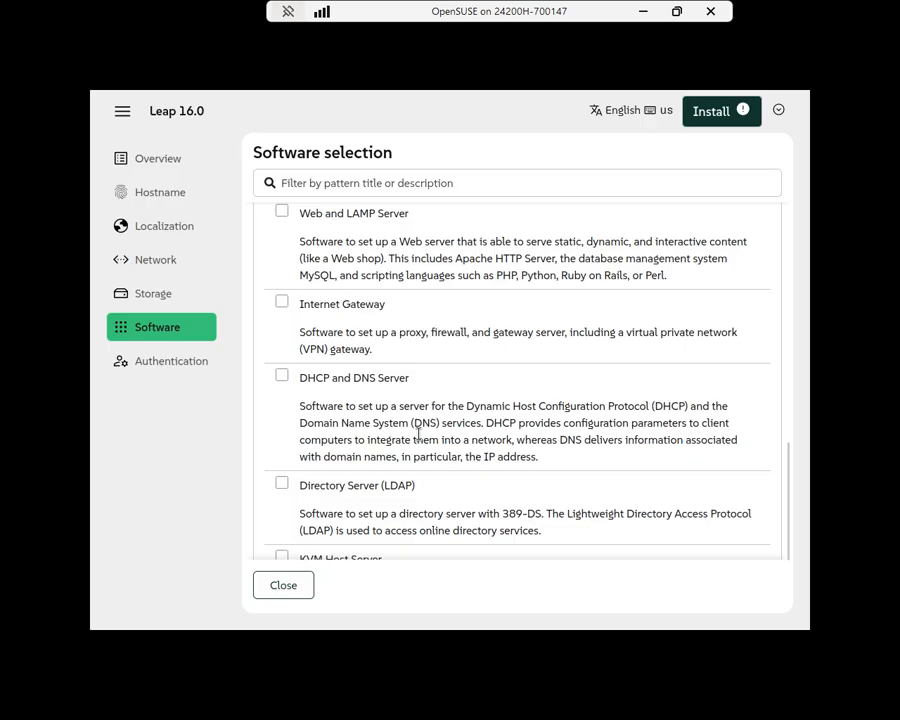
scroll(418, 432, down, 3)
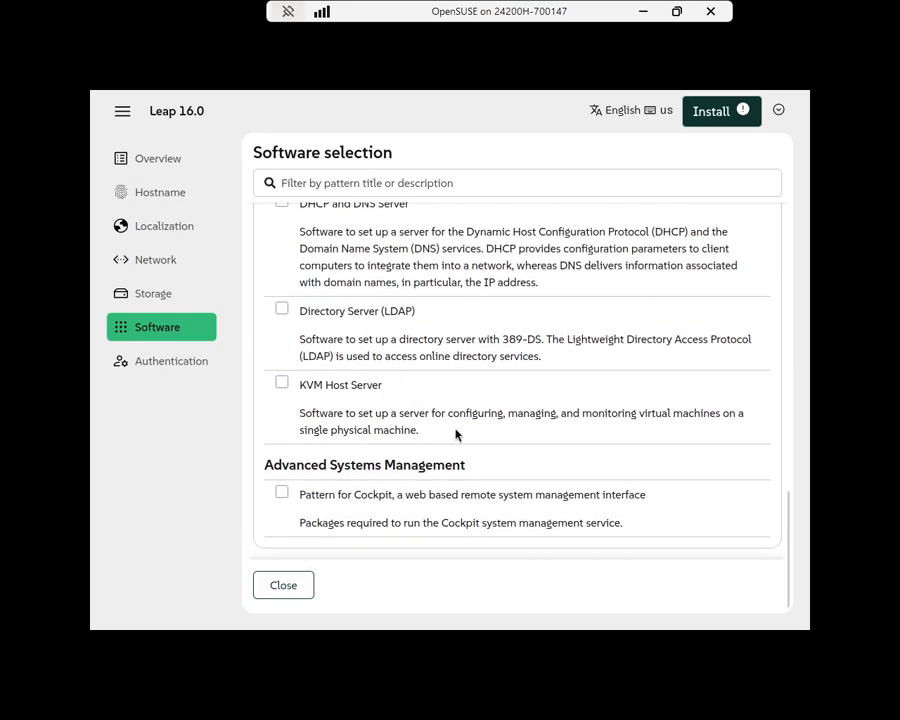
Select the KDE Applications and Plasma Desktop pattern under Graphical Environments for installation.
scroll(455, 433, up, 18)
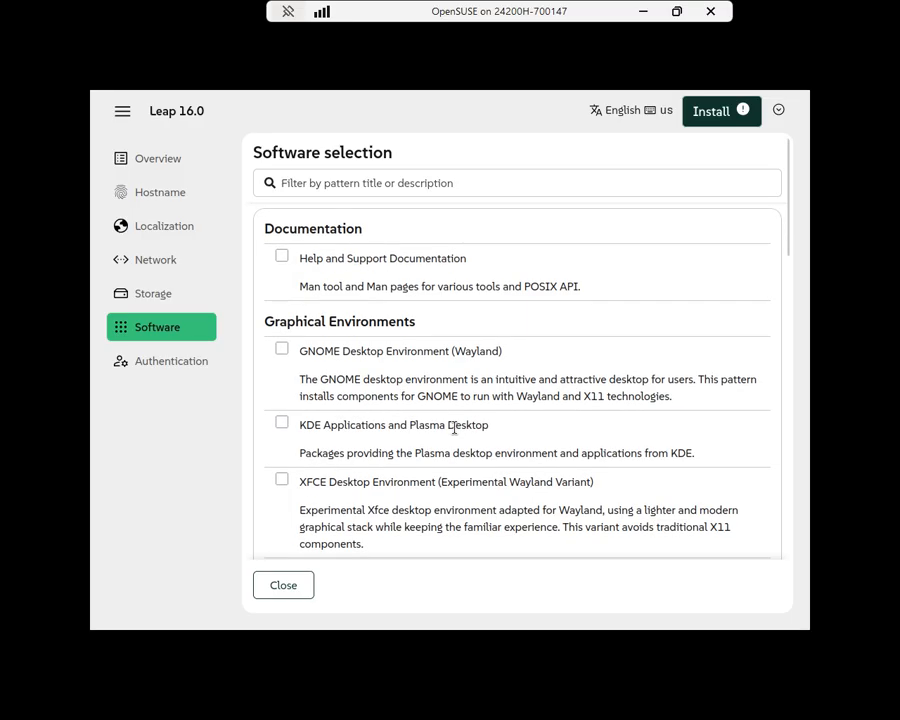
scroll(454, 428, down, 1)
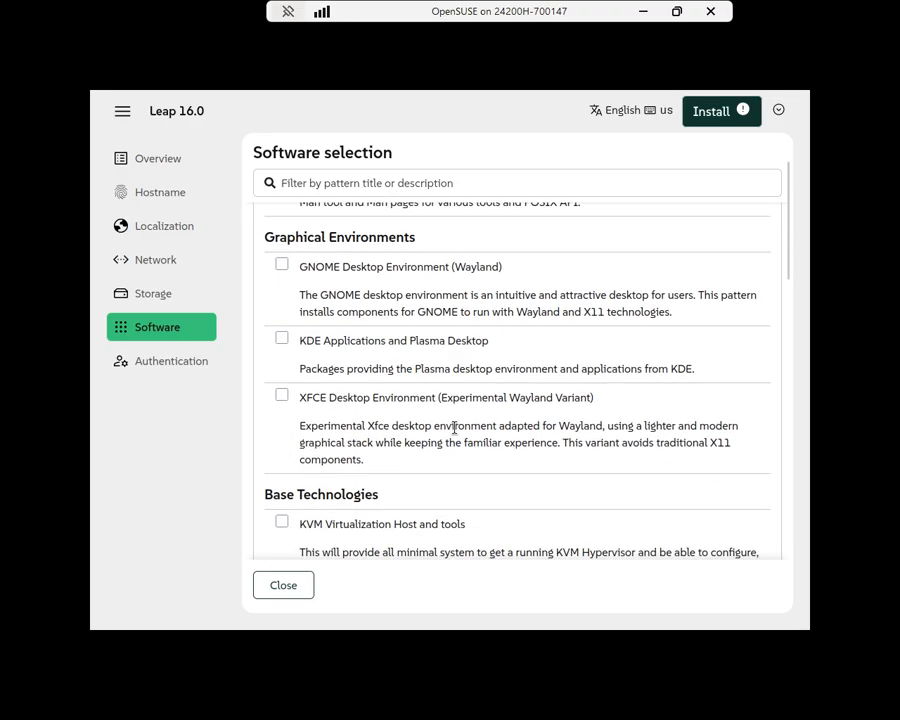
click(283, 339)
Deselect the Multimedia pattern, select it again, and check the rest of the pattern list.
scroll(398, 360, down, 1)
scroll(396, 356, down, 10)
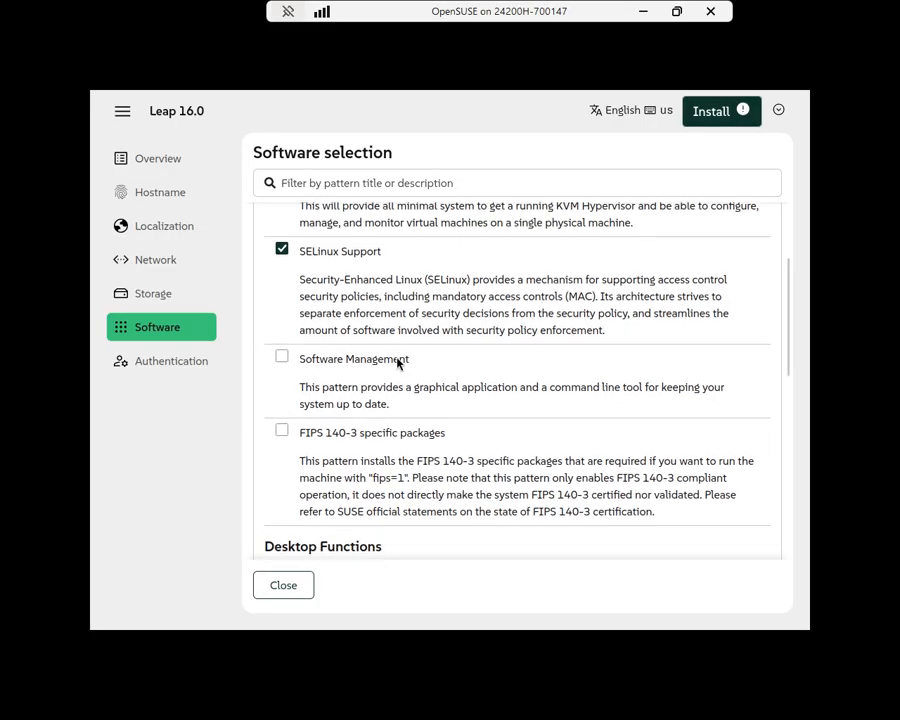
scroll(396, 357, up, 2)
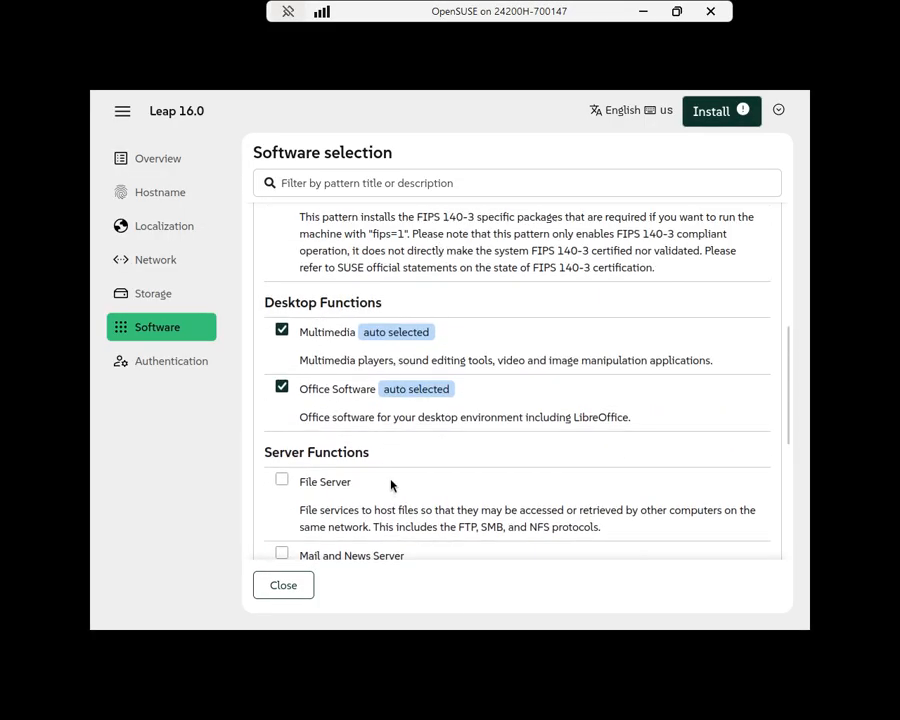
click(284, 333)
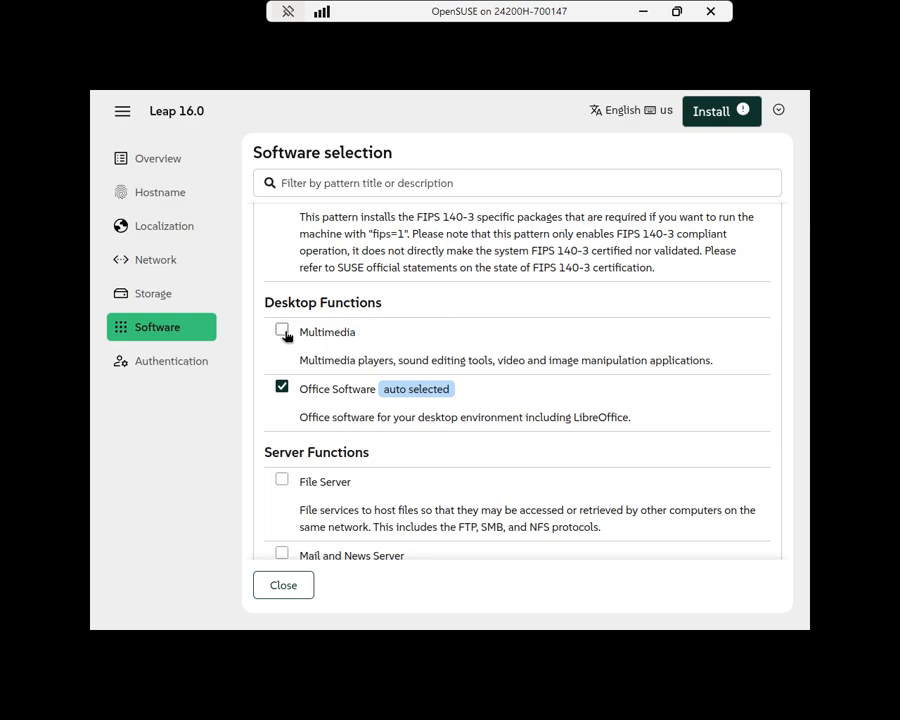
click(284, 333)
scroll(384, 404, down, 6)
scroll(384, 404, down, 1)
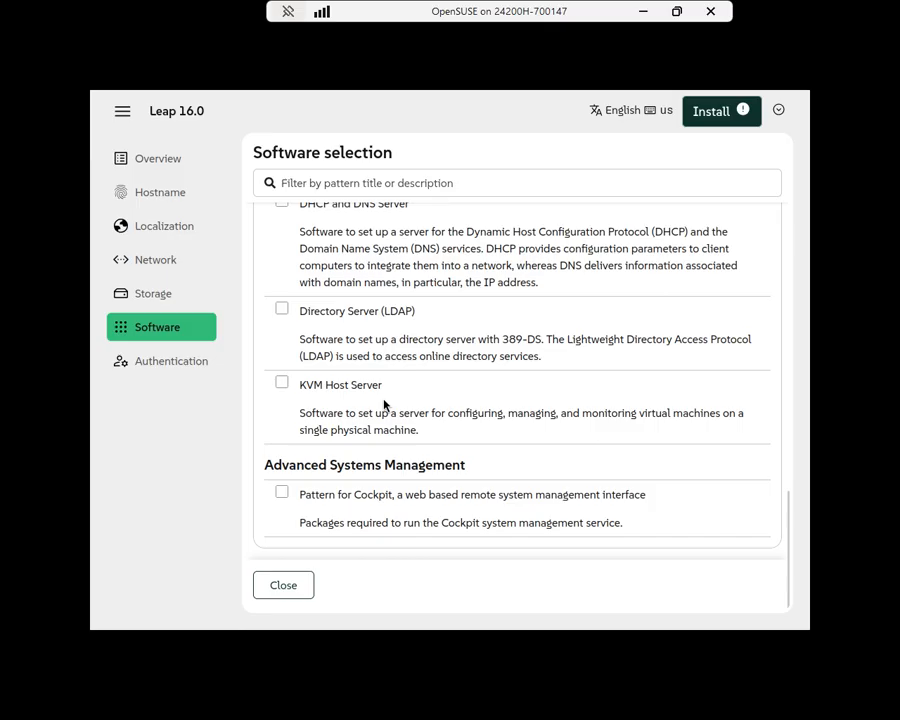
scroll(384, 404, up, 10)
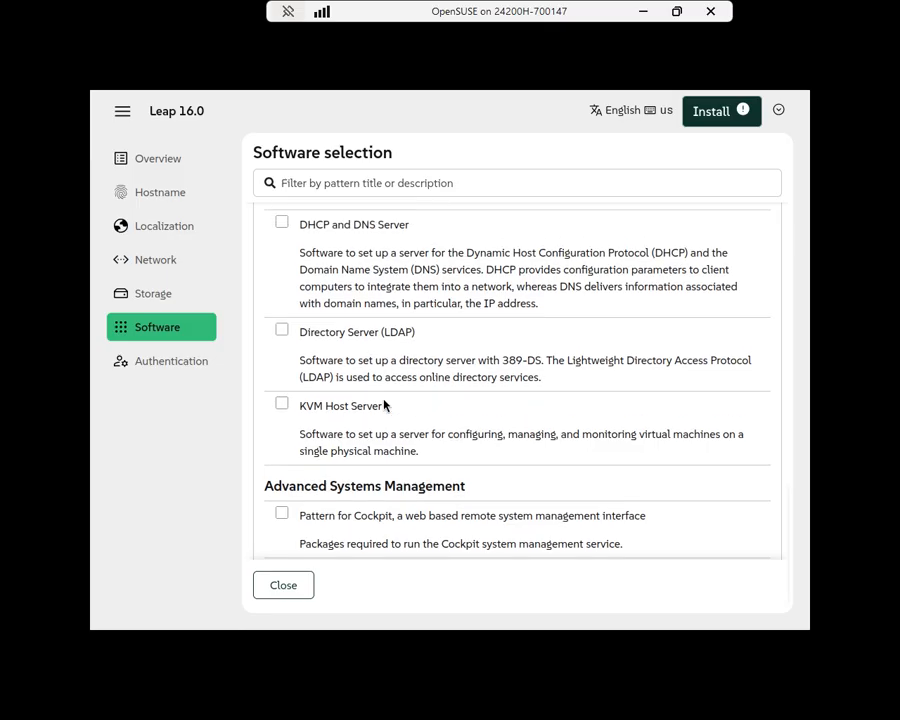
scroll(383, 398, up, 2)
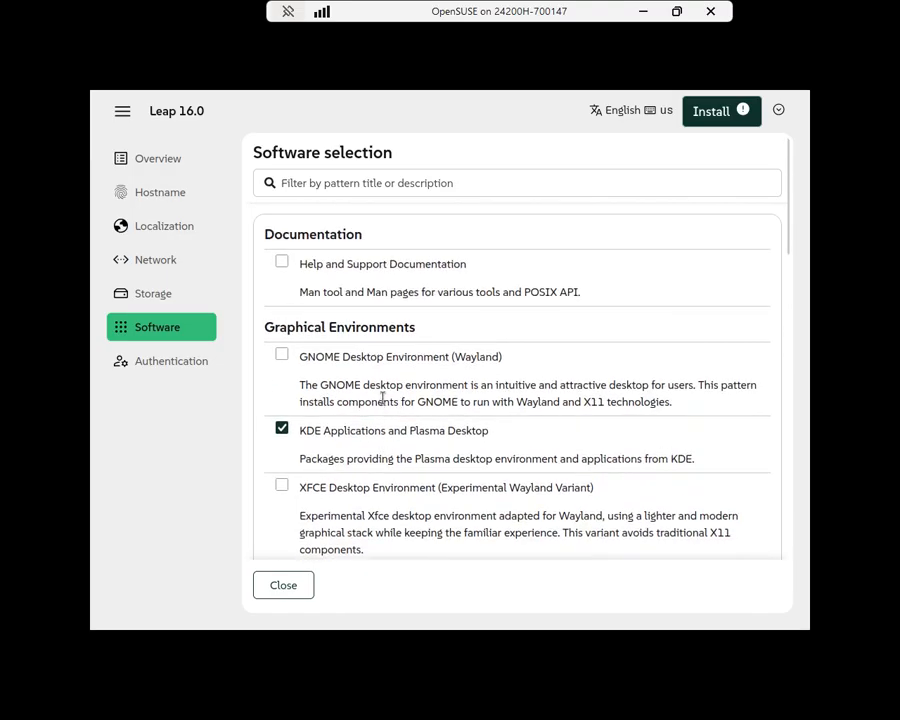
Define the first user in the authentication settings, entering the user's full name and taking the first suggested username.
mouse_move(709, 117)
click(158, 369)
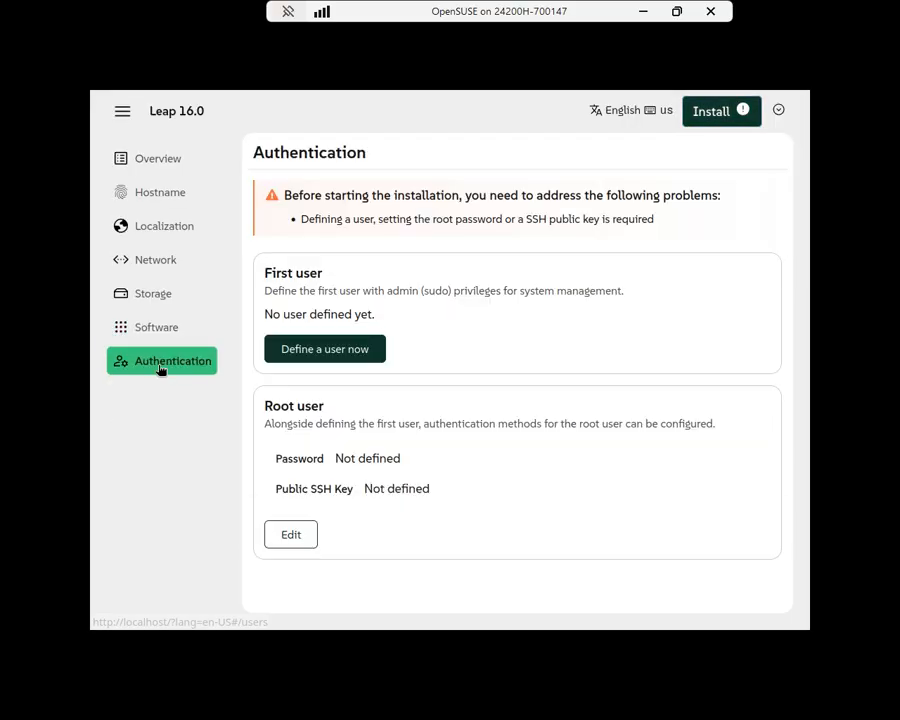
click(333, 349)
click(343, 215)
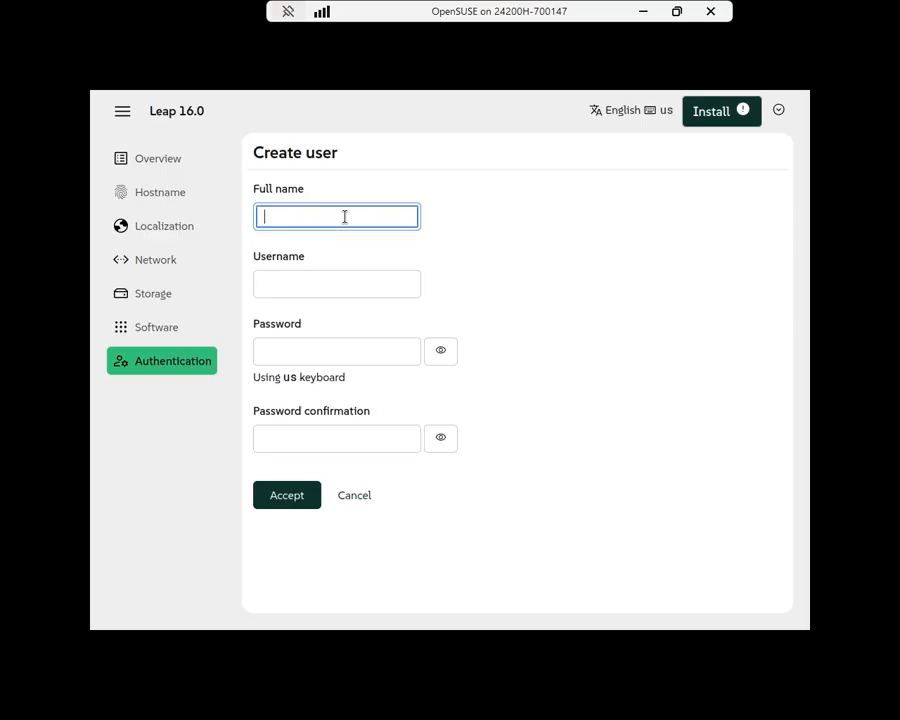
text(David Dalton)
key(Tab)
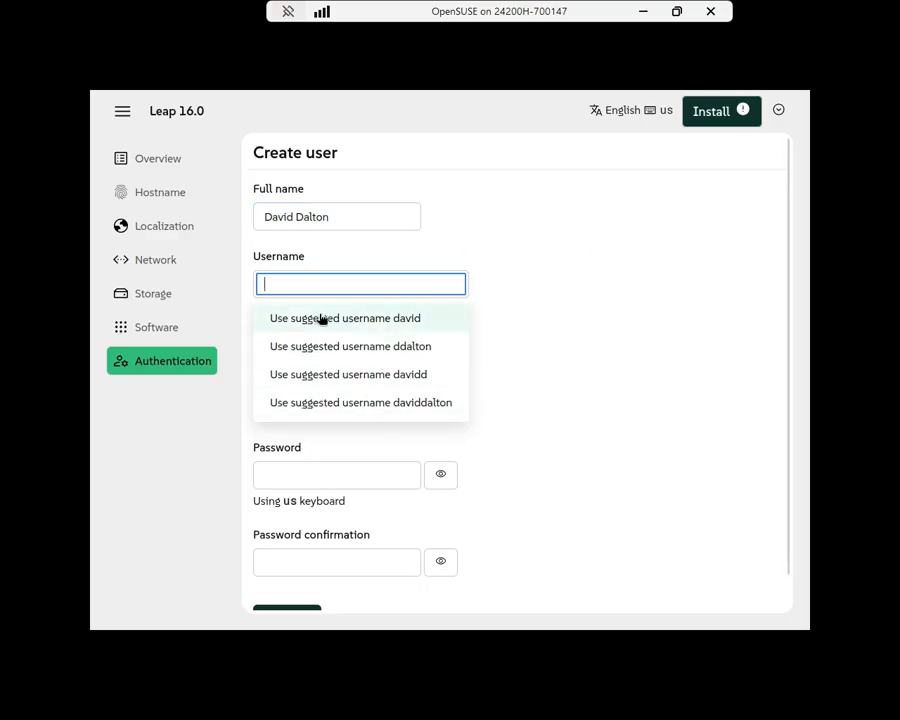
click(353, 320)
Enter and confirm the first user's account password, and accept the new user.
click(314, 349)
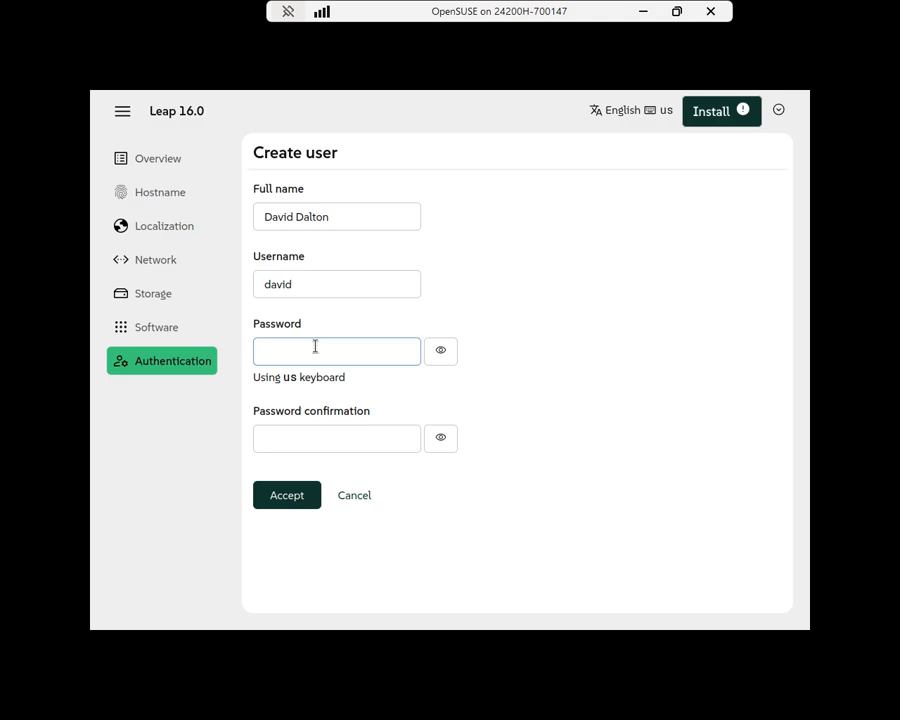
text(d•••••••)
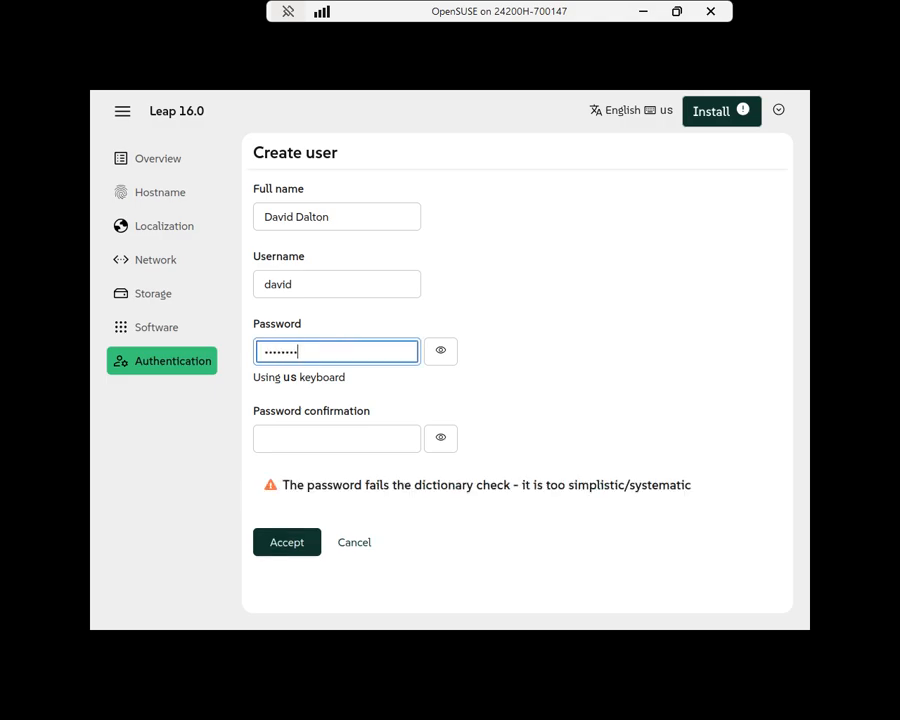
key(Tab)
key(Tab)
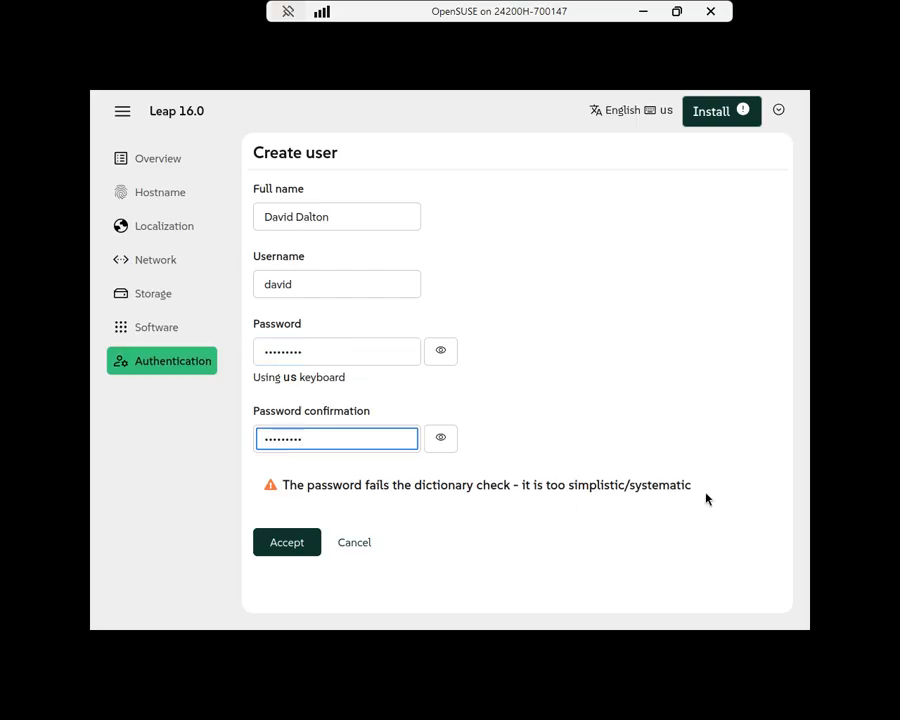
click(293, 543)
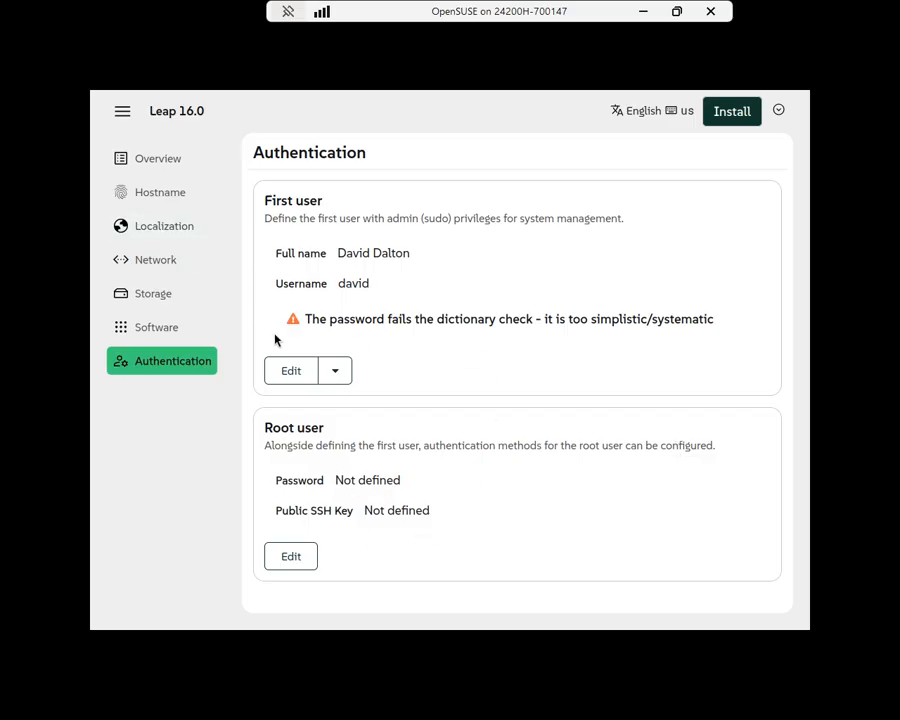
Start the installation, confirm the disk changes, and reboot the machine once the installation is complete.
click(720, 116)
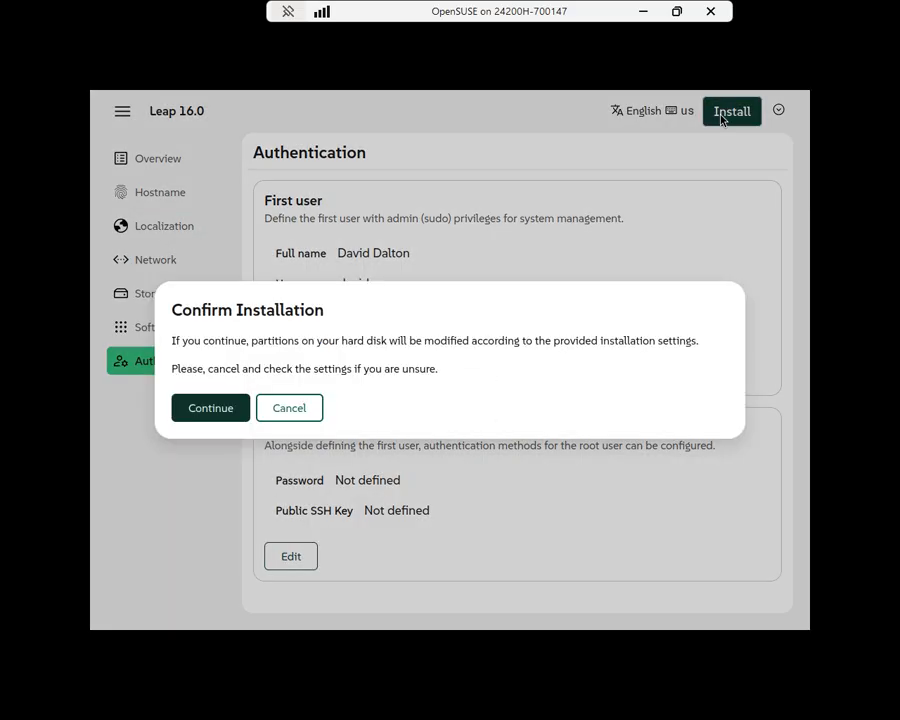
click(236, 410)
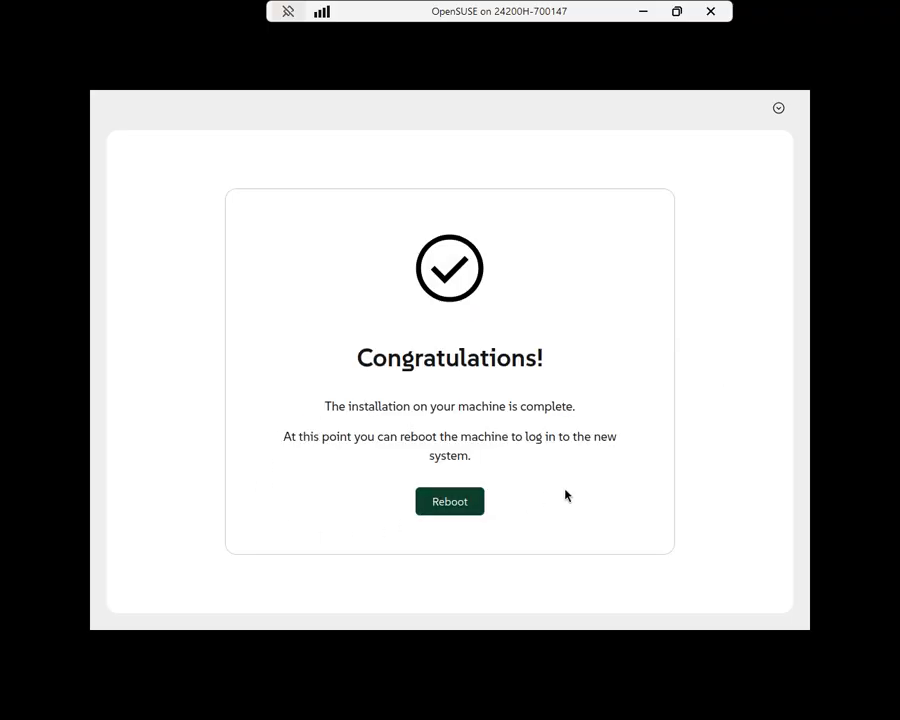
click(460, 508)
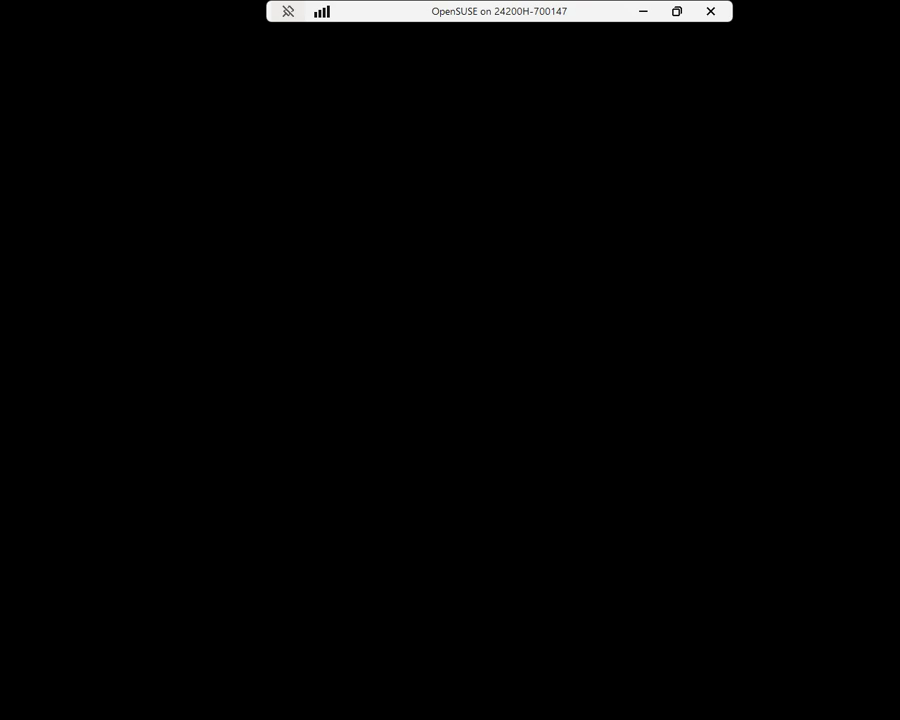
Close the virtual machine connection, reconnect to the OpenSUSE machine from Hyper-V Manager, and maximize its window.
click(709, 18)
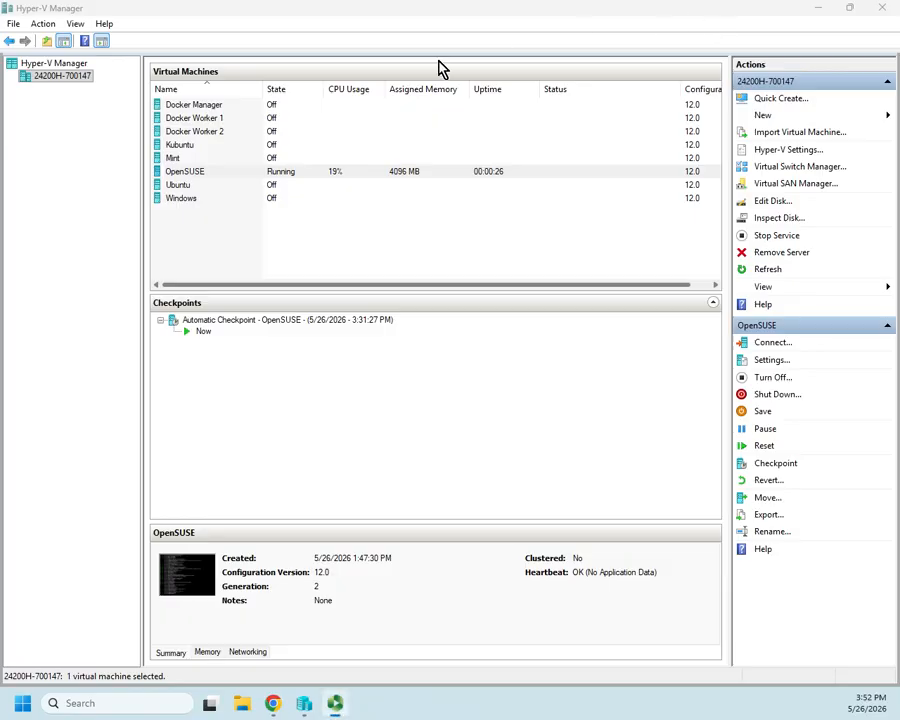
double_click(329, 177)
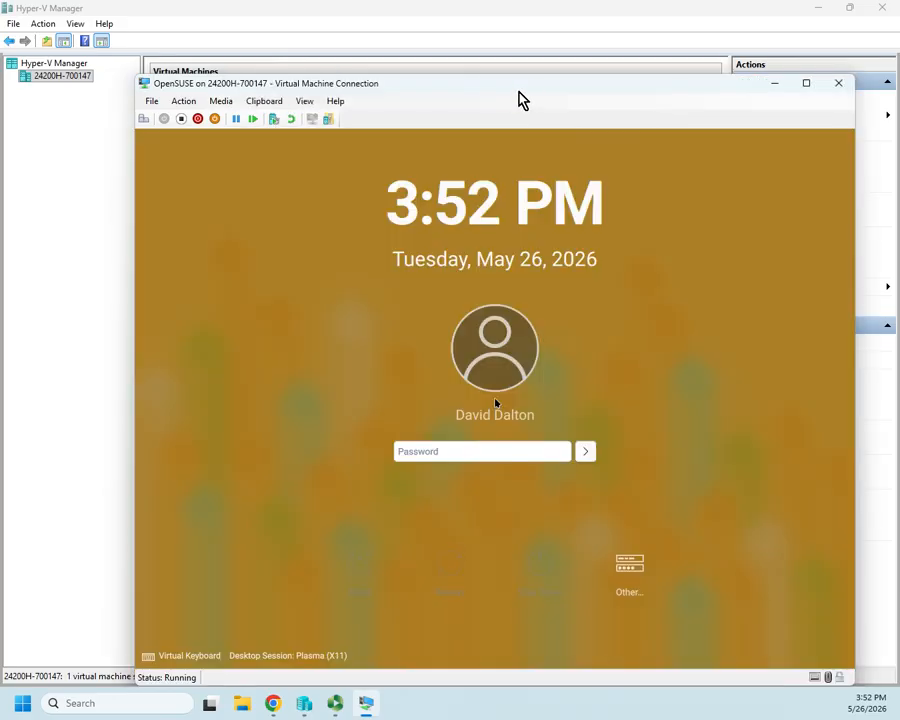
click(804, 83)
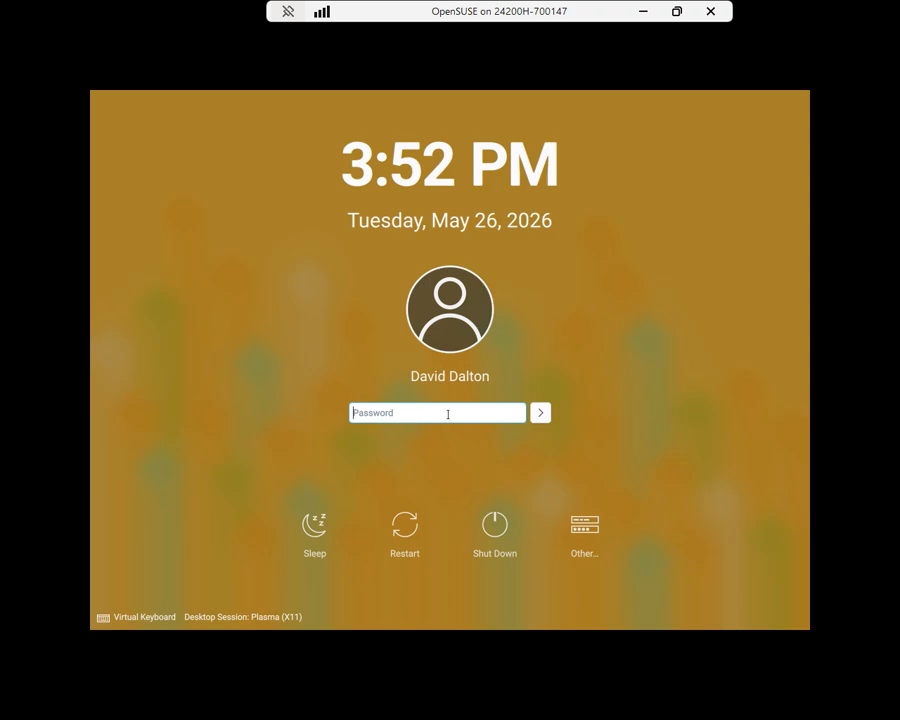
Log in to the new Plasma (X11) session with the user's account password.
text(**********)
key(Return)
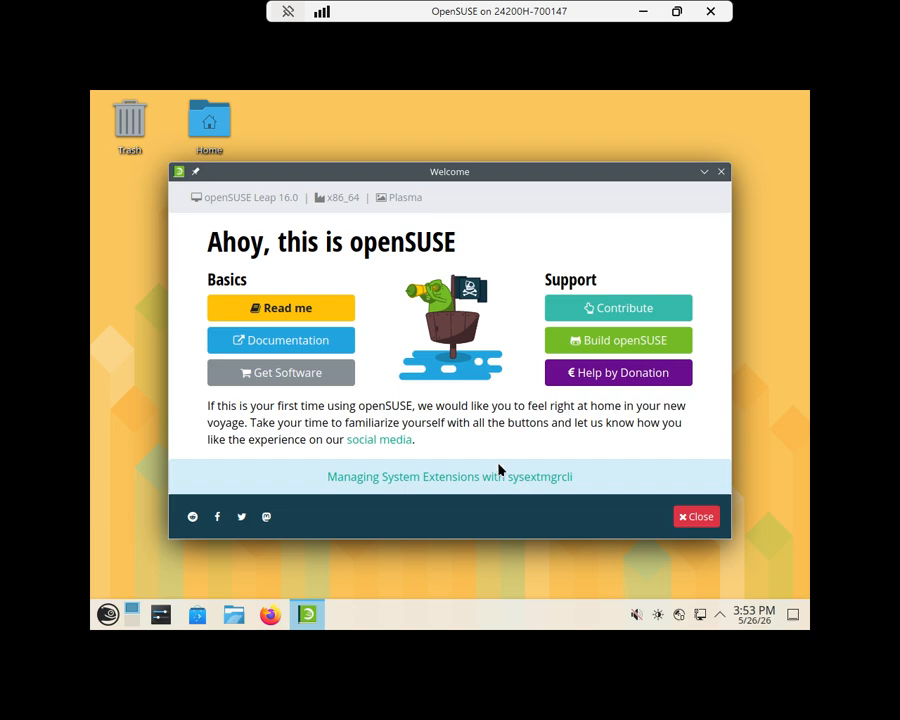
Close the openSUSE Welcome window, then open the Discover software center for a brief look and close it.
click(690, 518)
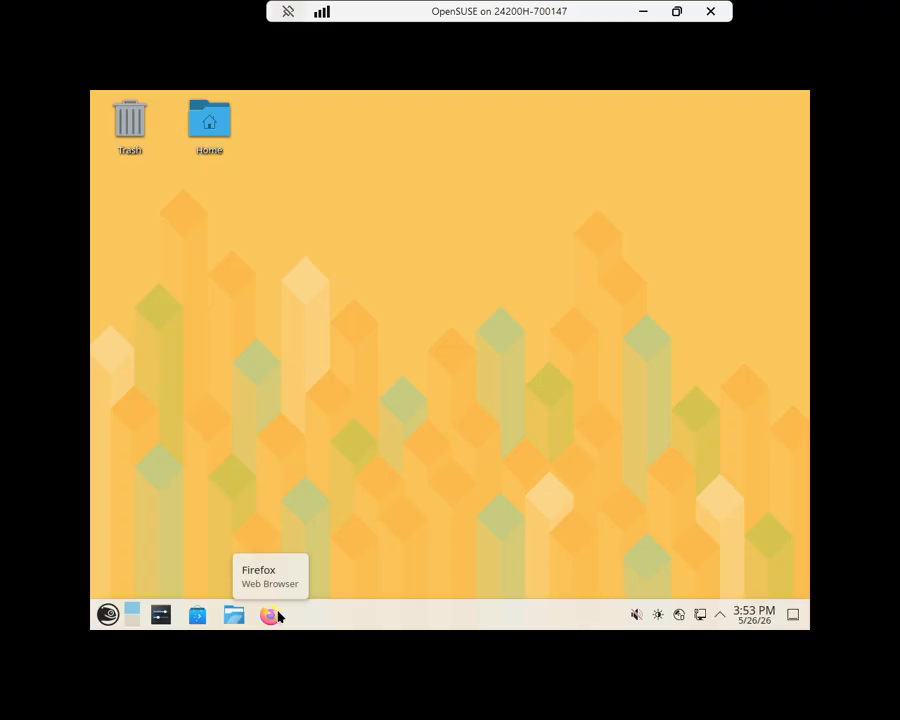
click(196, 616)
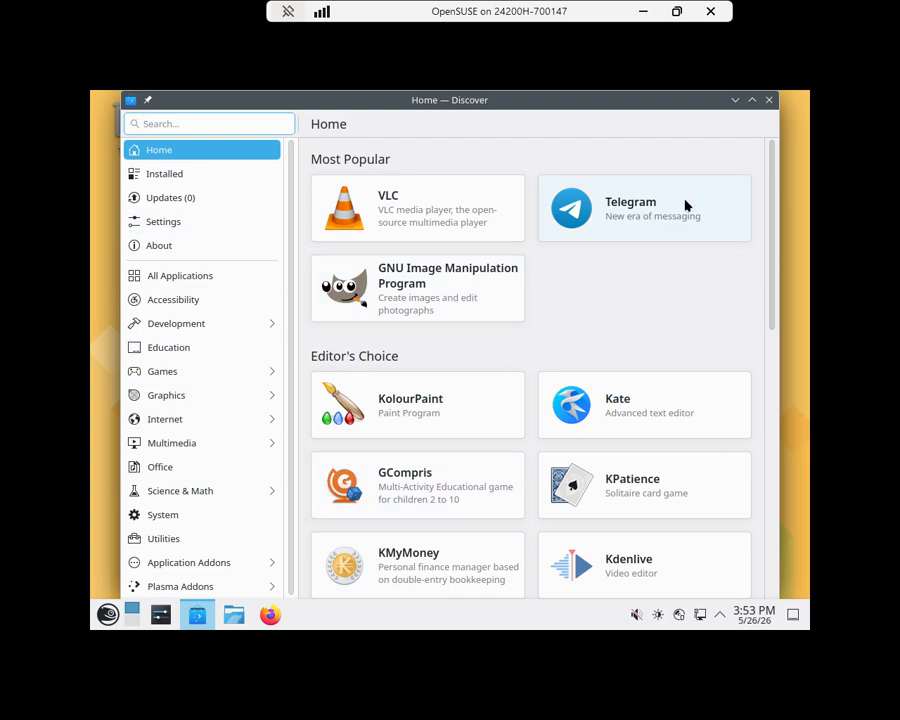
click(769, 100)
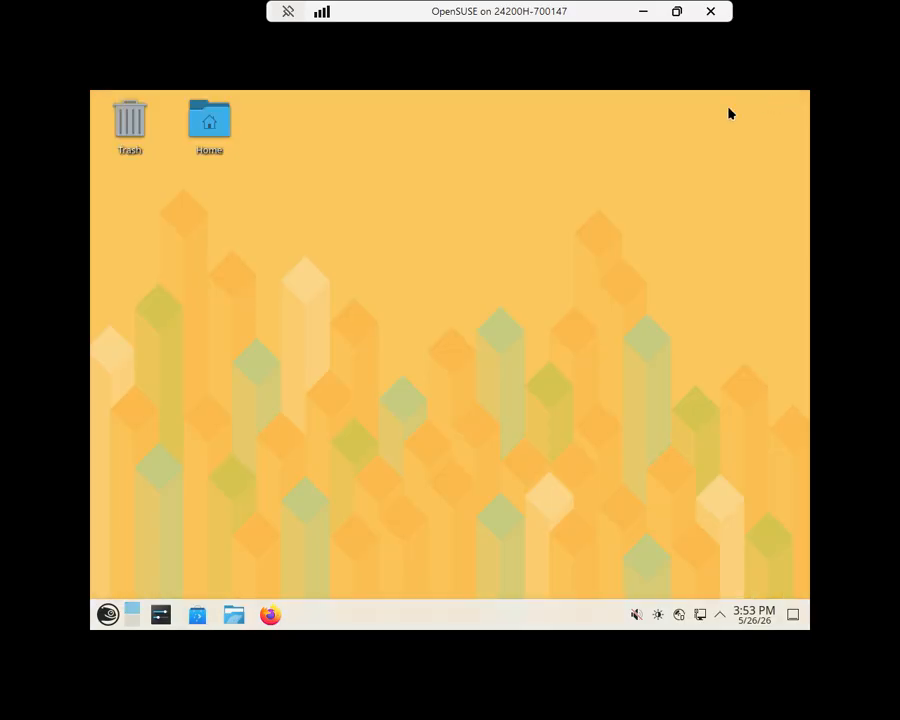
Browse the System applications in the launcher and dismiss the security updates notification.
click(108, 615)
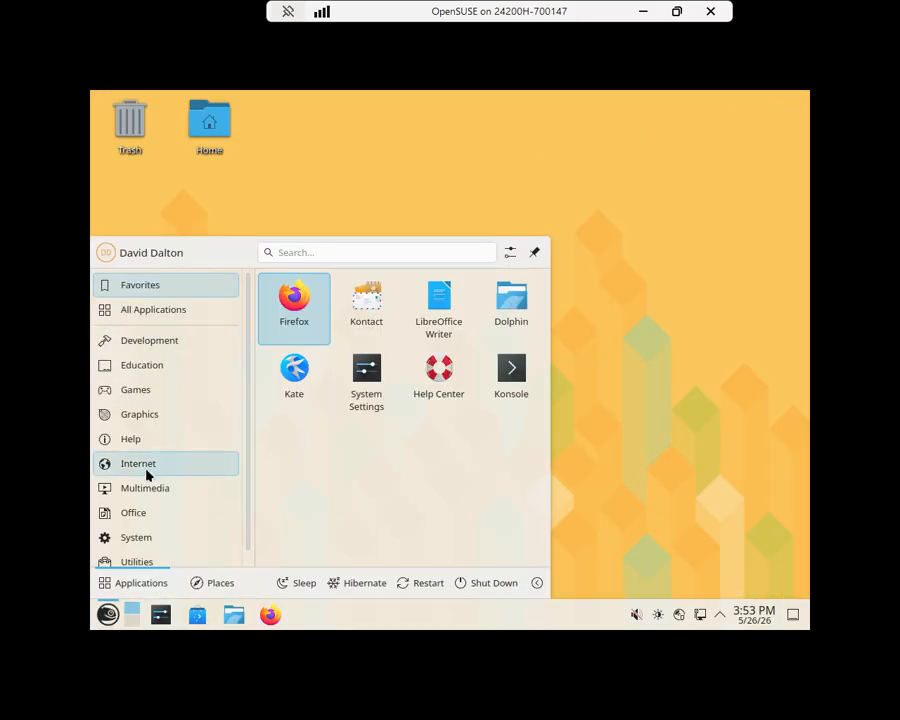
click(124, 540)
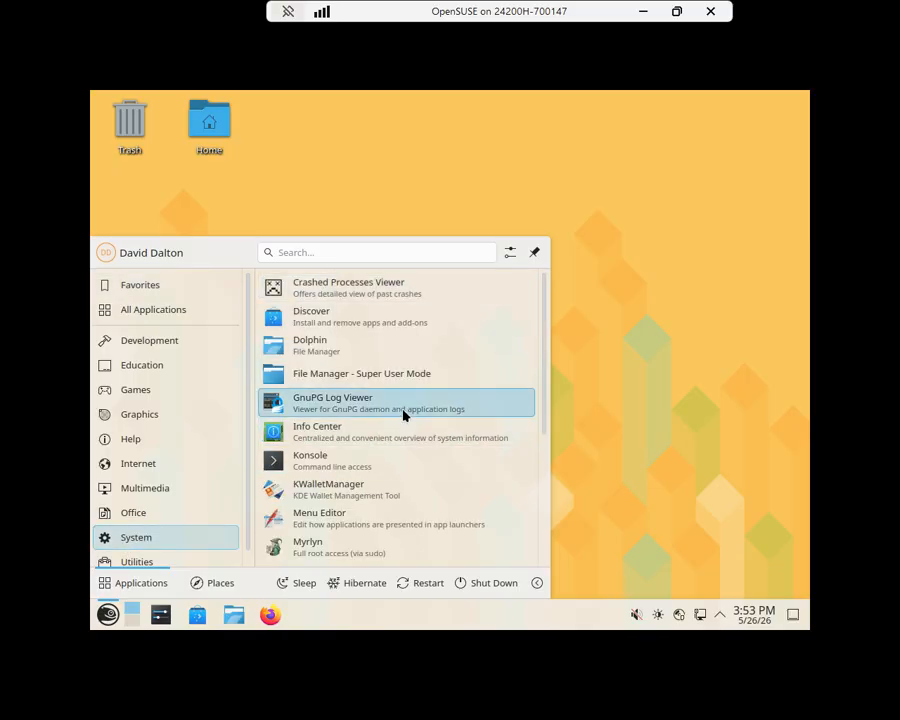
scroll(404, 414, down, 2)
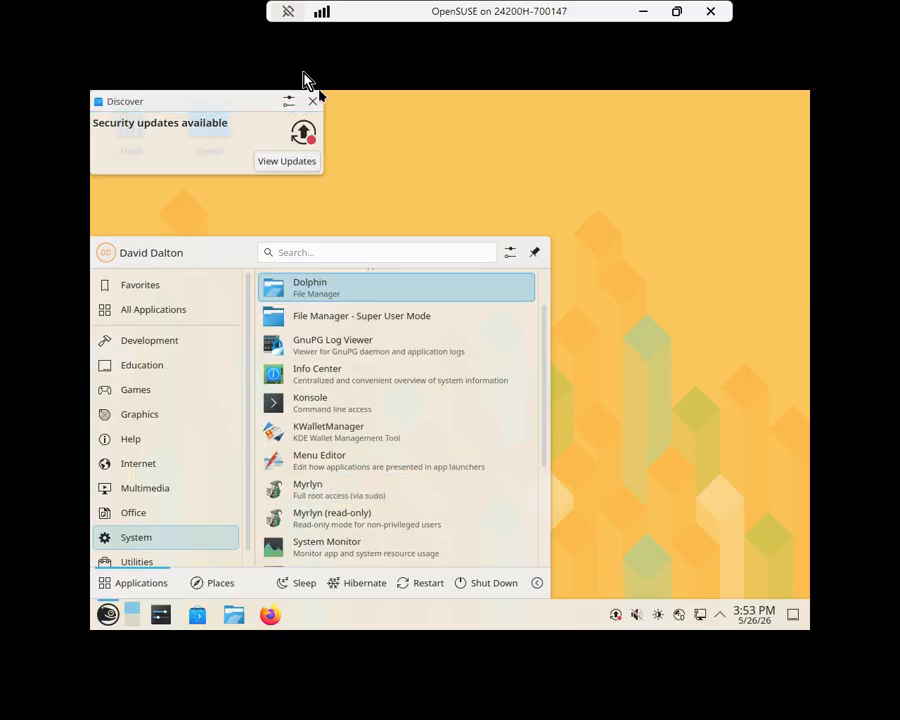
click(313, 101)
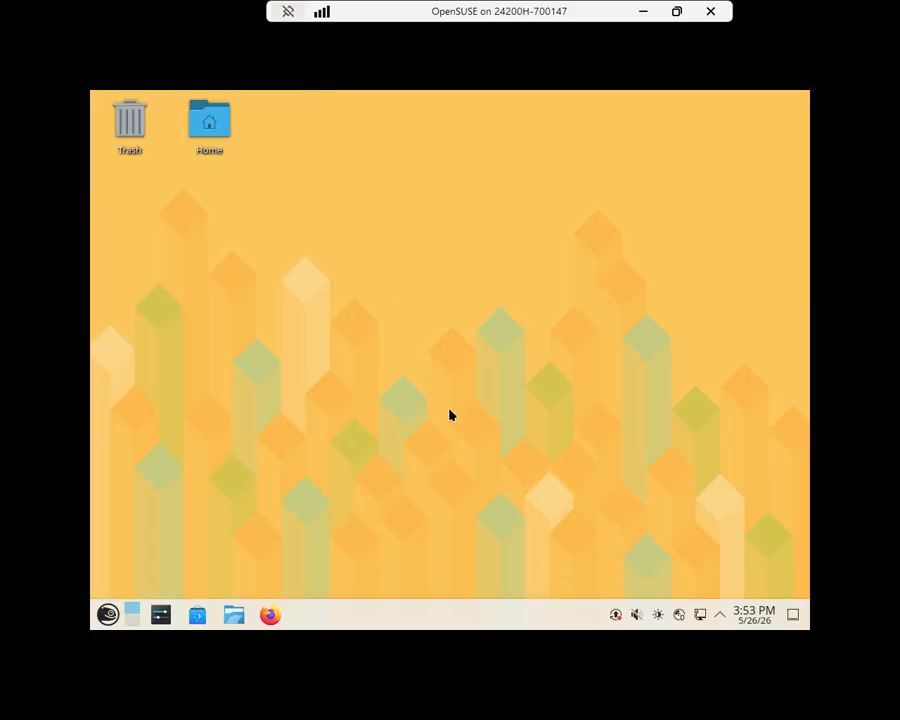
Launch the Myrlyn package manager with full root access from the System applications and authenticate with the account password.
click(105, 617)
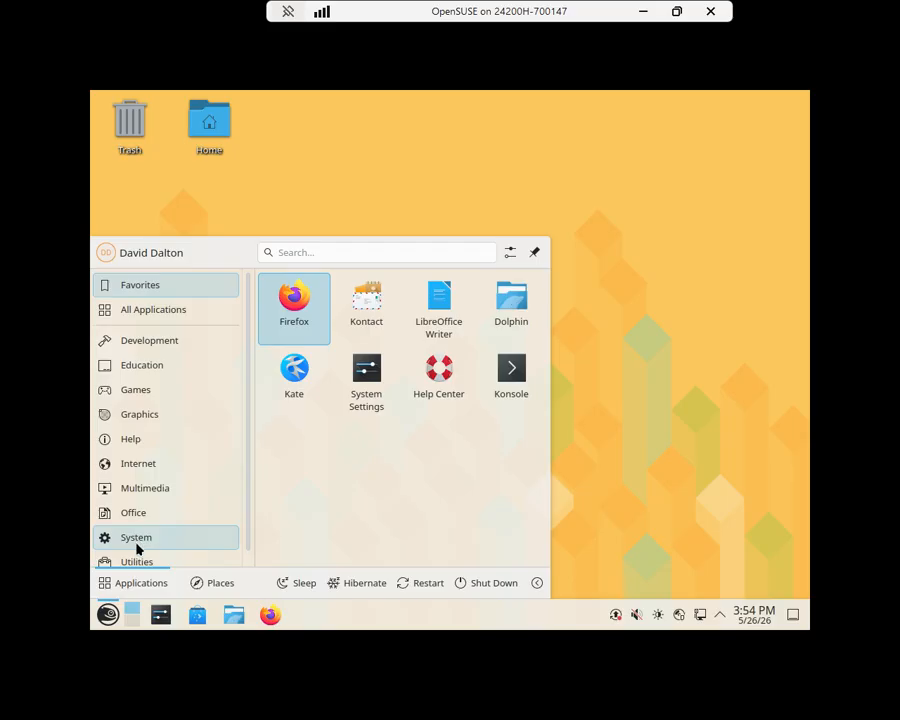
click(205, 542)
scroll(345, 390, down, 2)
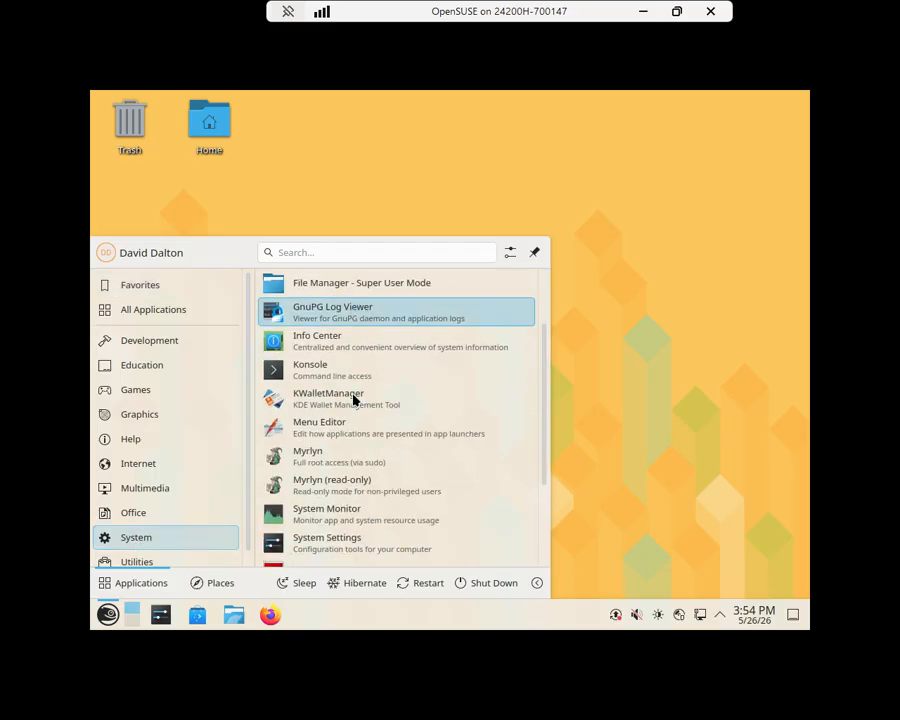
scroll(353, 400, down, 1)
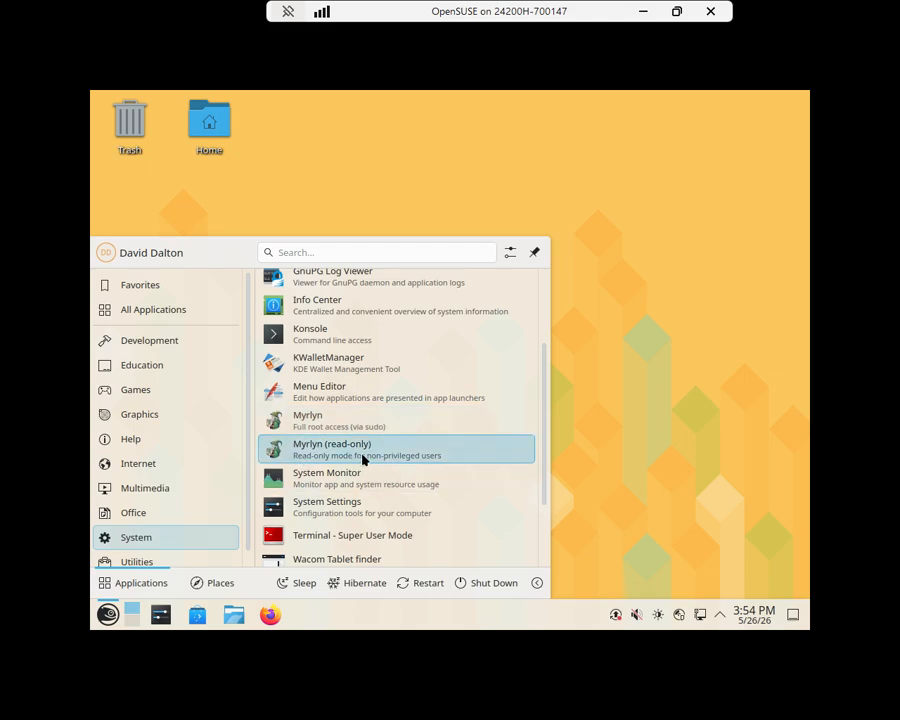
click(307, 420)
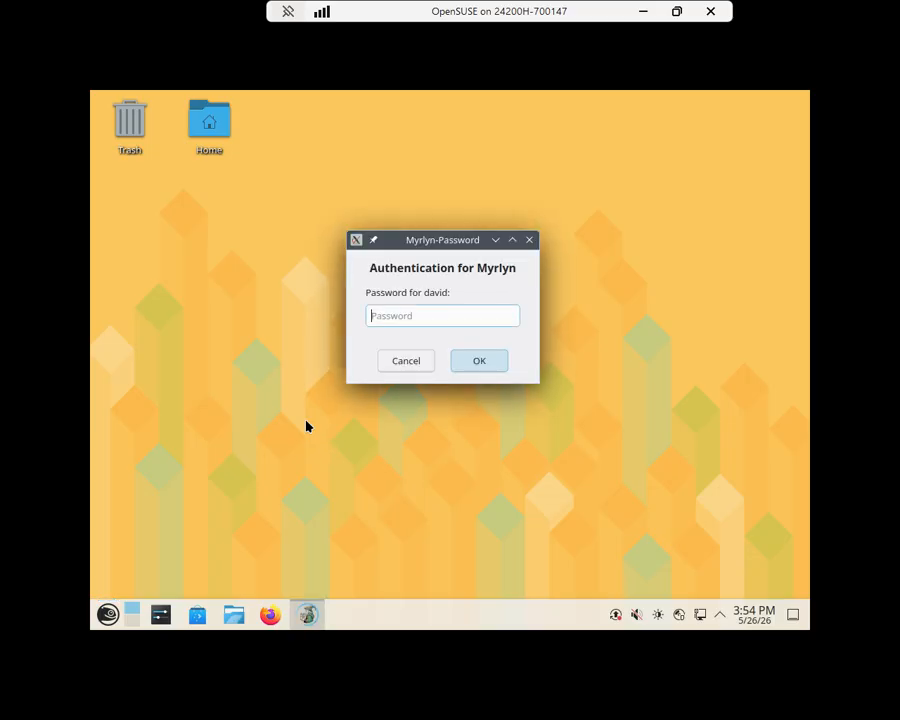
text(********)
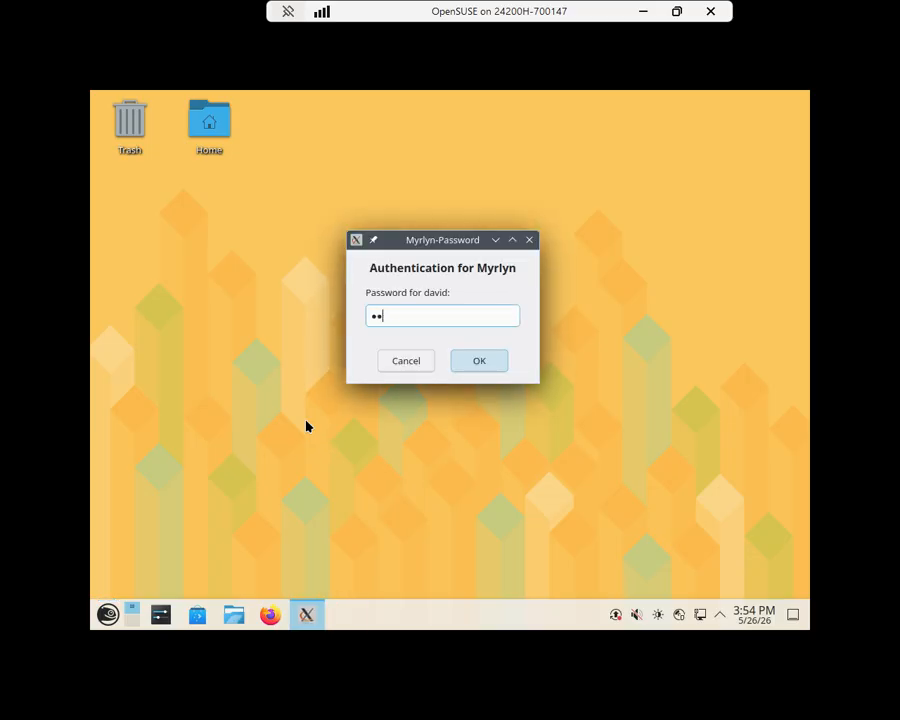
key(Return)
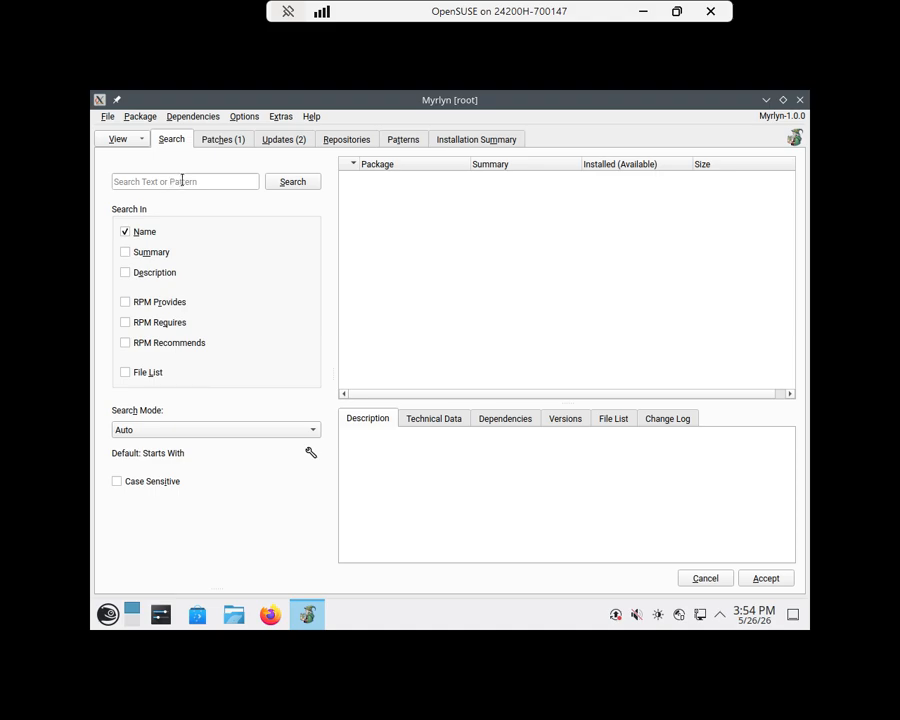
Search the package names for "onlyoffice".
click(182, 180)
text(op)
key(BackSpace)
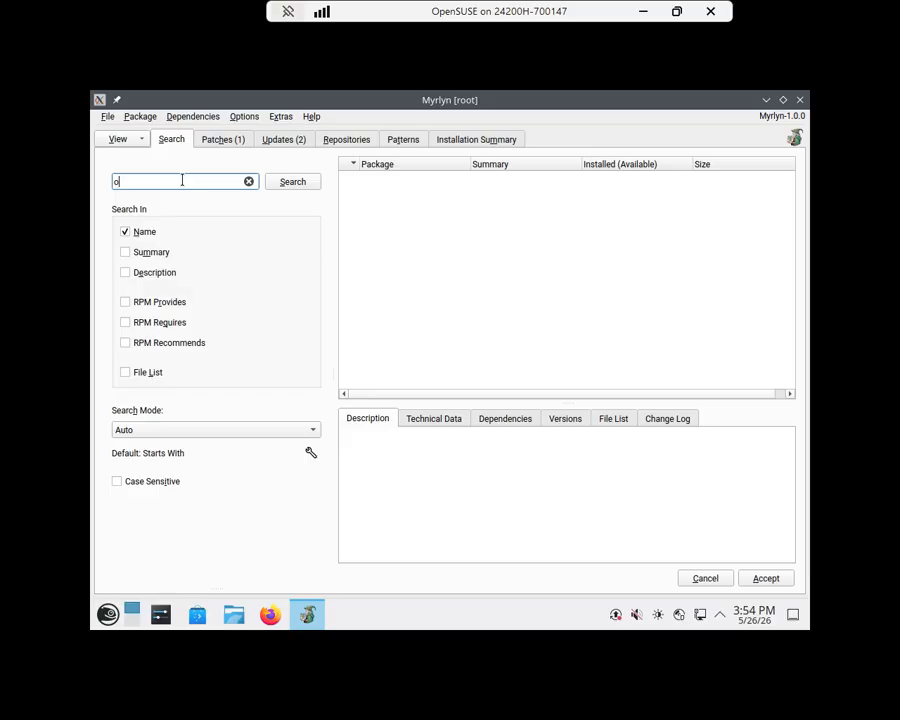
text(nlyoffice)
key(Return)
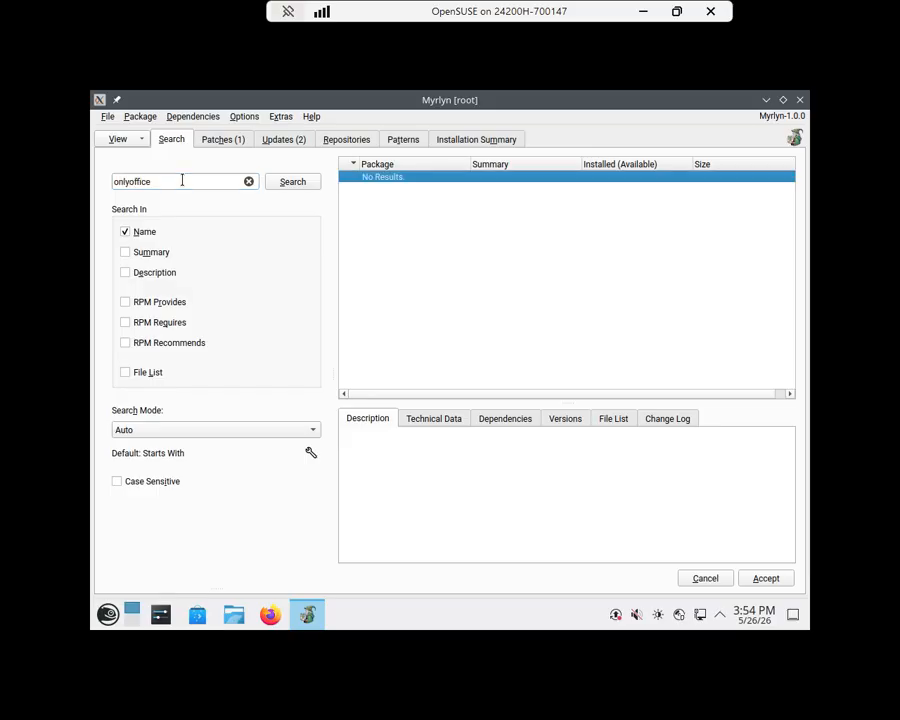
Replace the search text with "libre" and search the packages again.
click(182, 181)
key(BackSpace)
key(BackSpace)
key(BackSpace)
key(BackSpace)
key(BackSpace)
key(BackSpace)
key(BackSpace)
key(BackSpace)
key(BackSpace)
key(BackSpace)
text(libre)
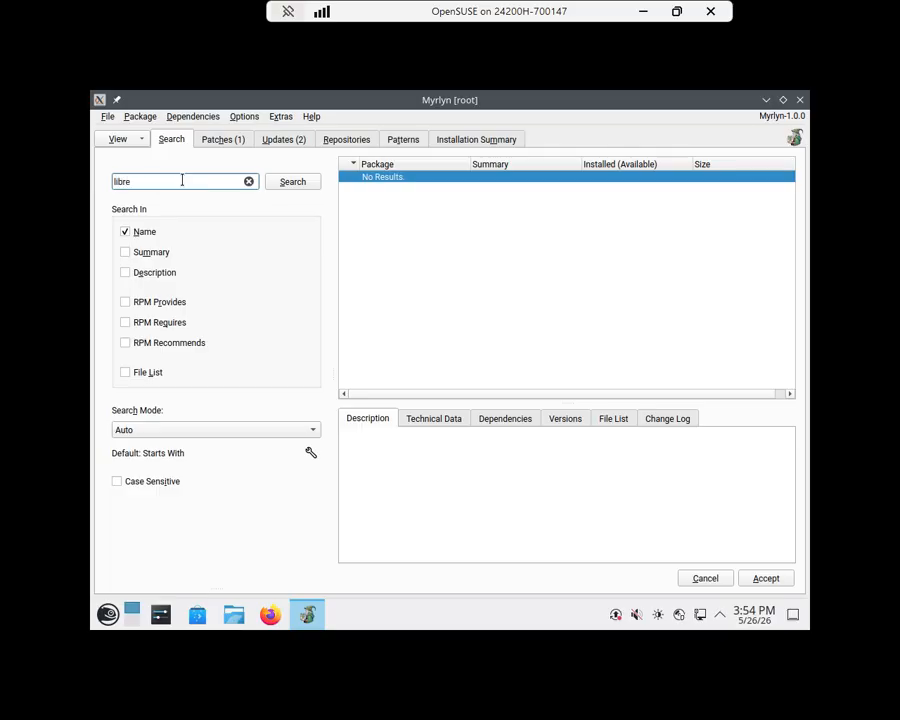
click(292, 183)
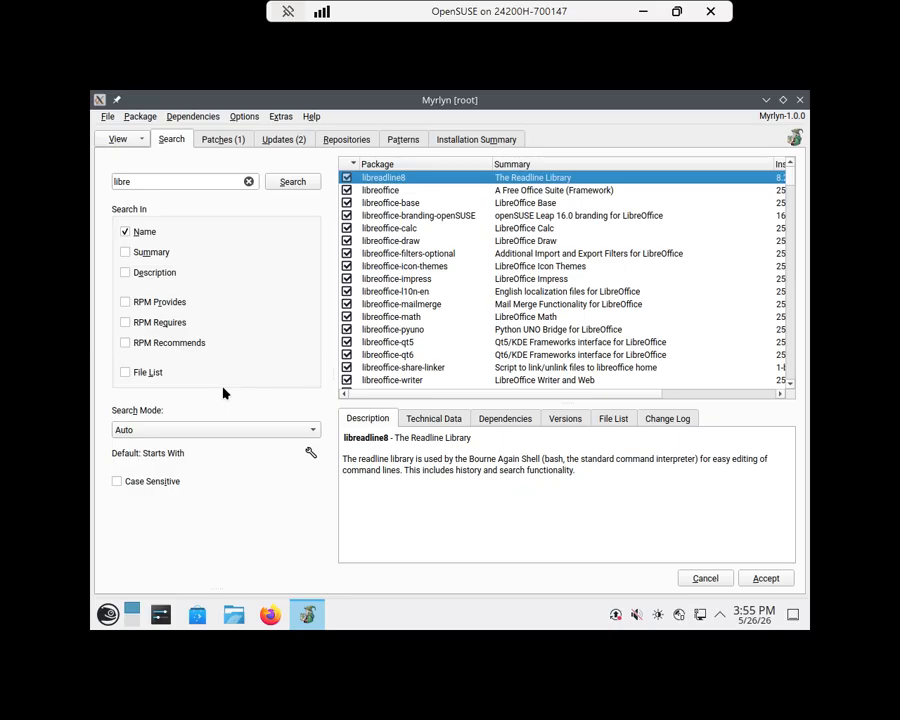
Review the needed patches, the available updates and the configured repositories.
click(213, 141)
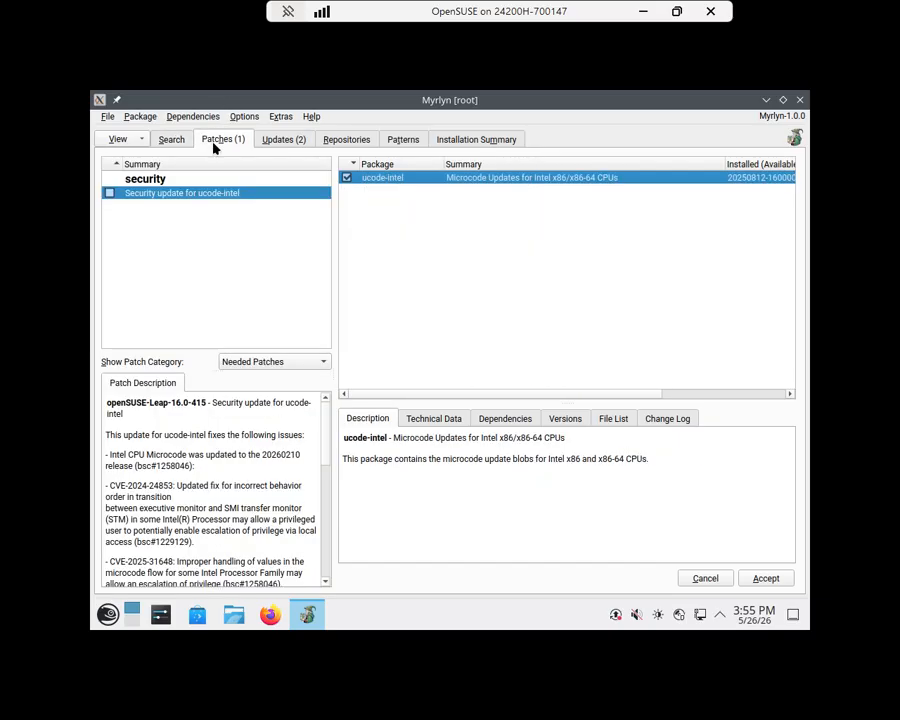
click(289, 142)
click(347, 140)
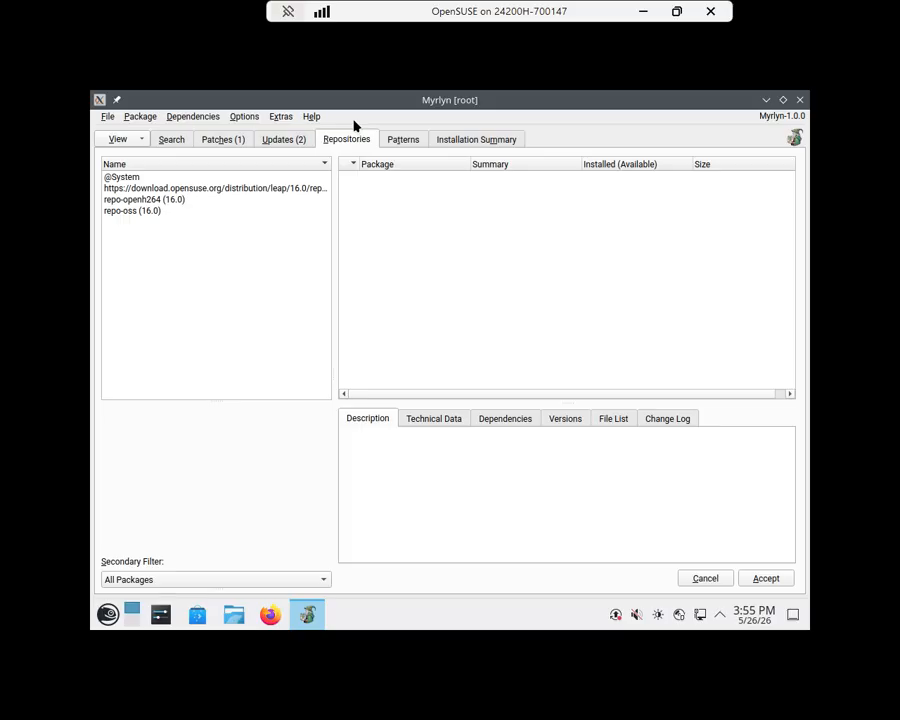
Show the patterns and collapse the Graphical Environments, Documentation, Base Technologies, Desktop Functions, Budgie Desktop and KDE Desktop categories.
click(400, 149)
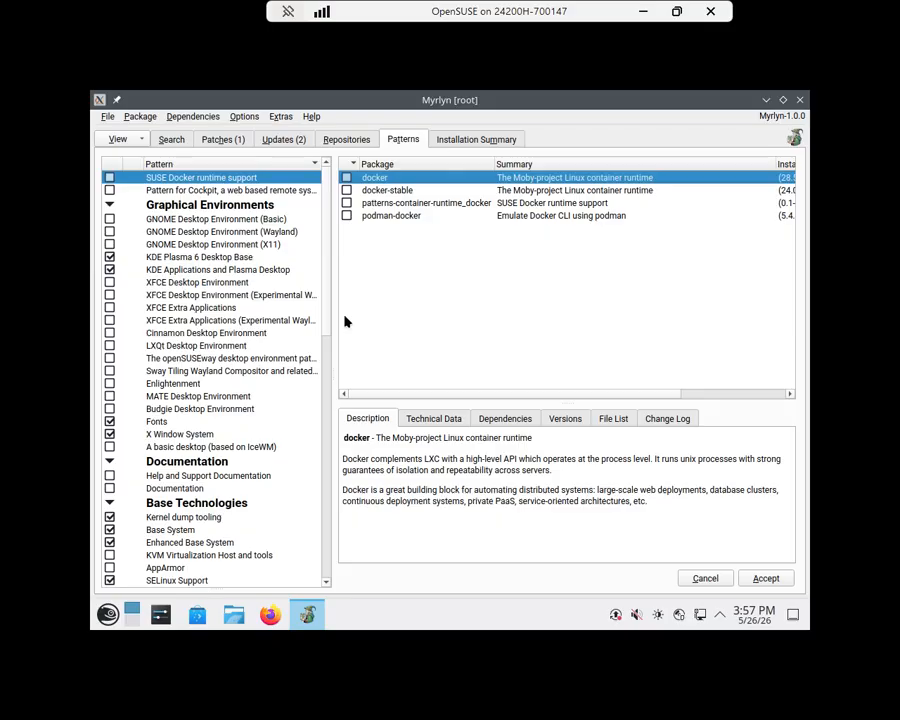
click(110, 206)
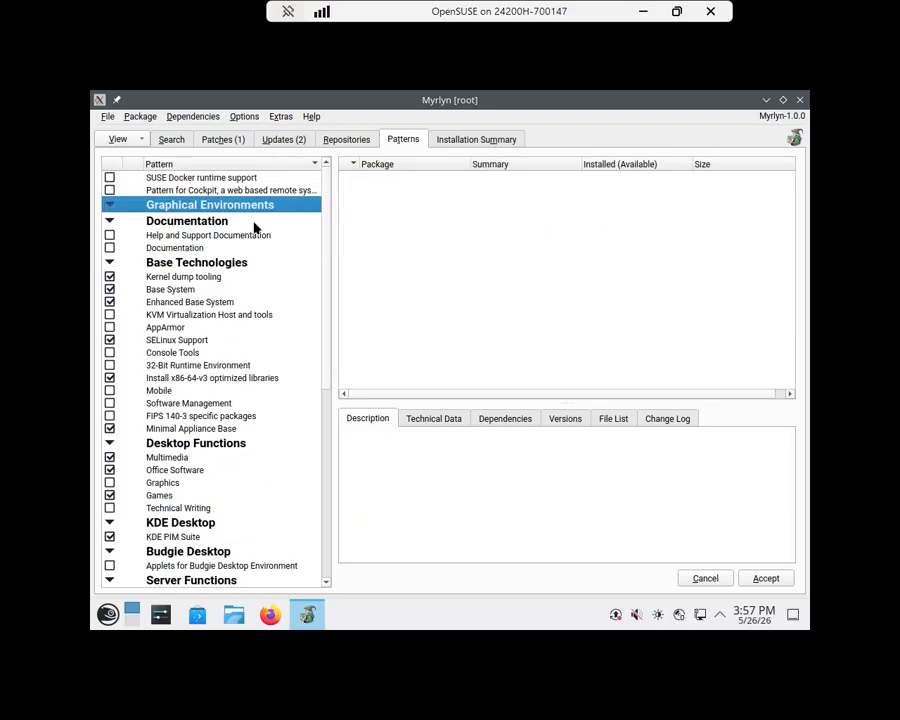
click(110, 221)
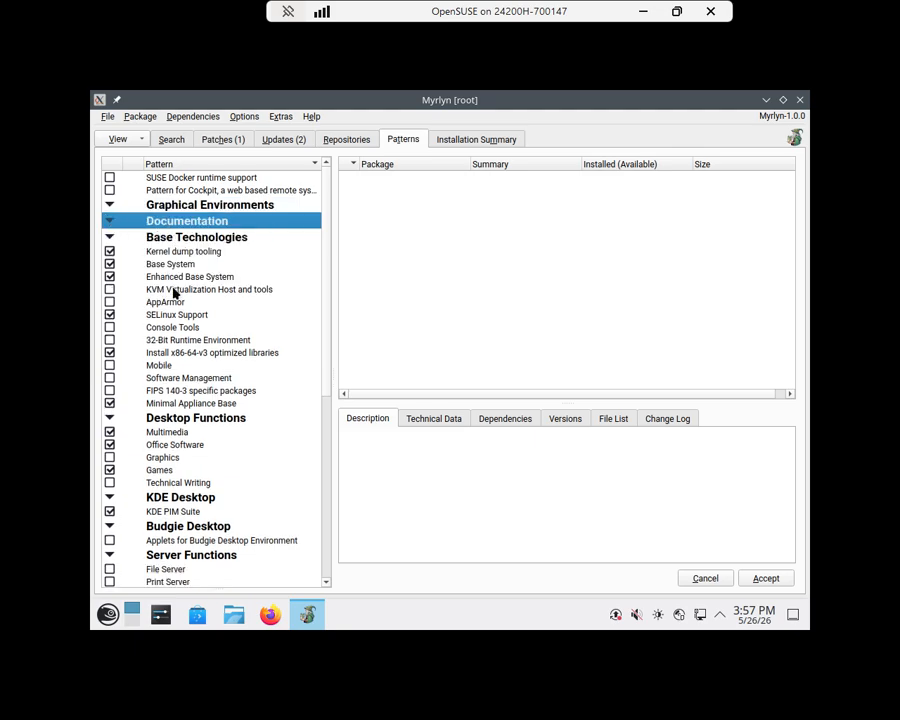
click(110, 237)
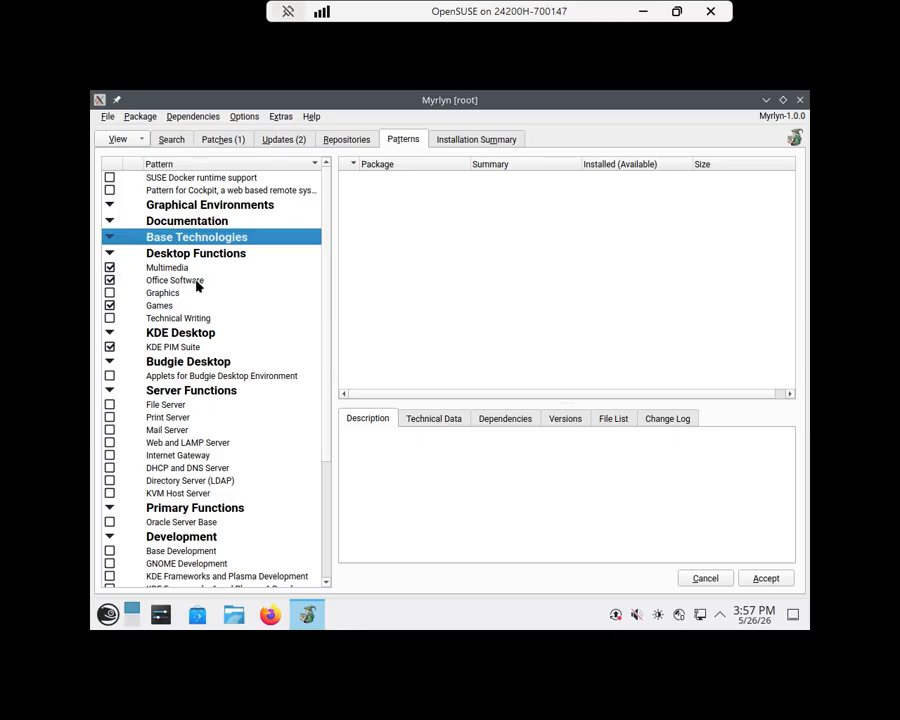
double_click(106, 253)
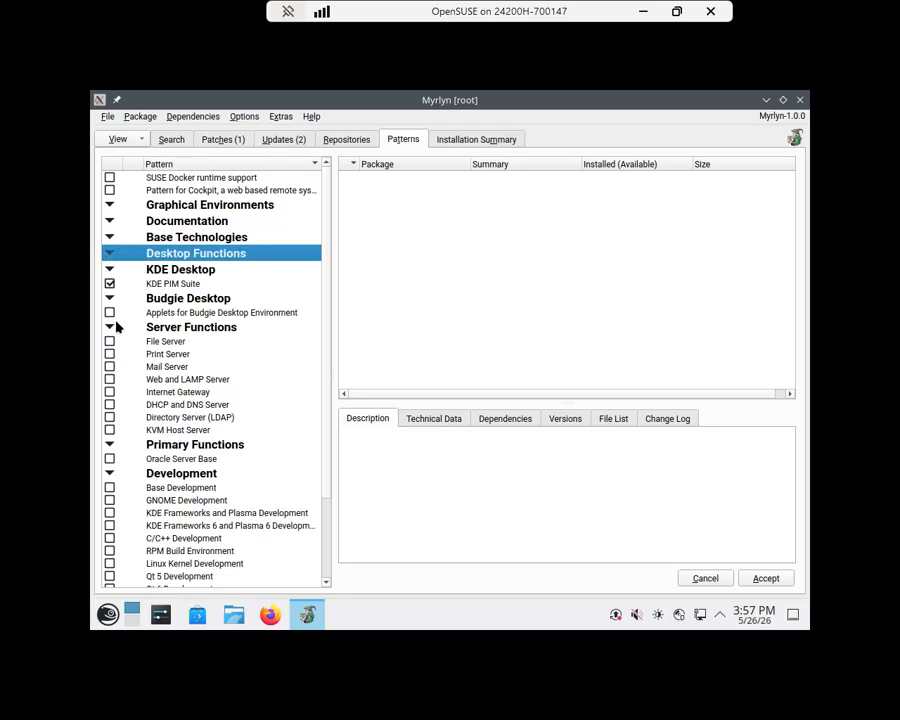
double_click(110, 298)
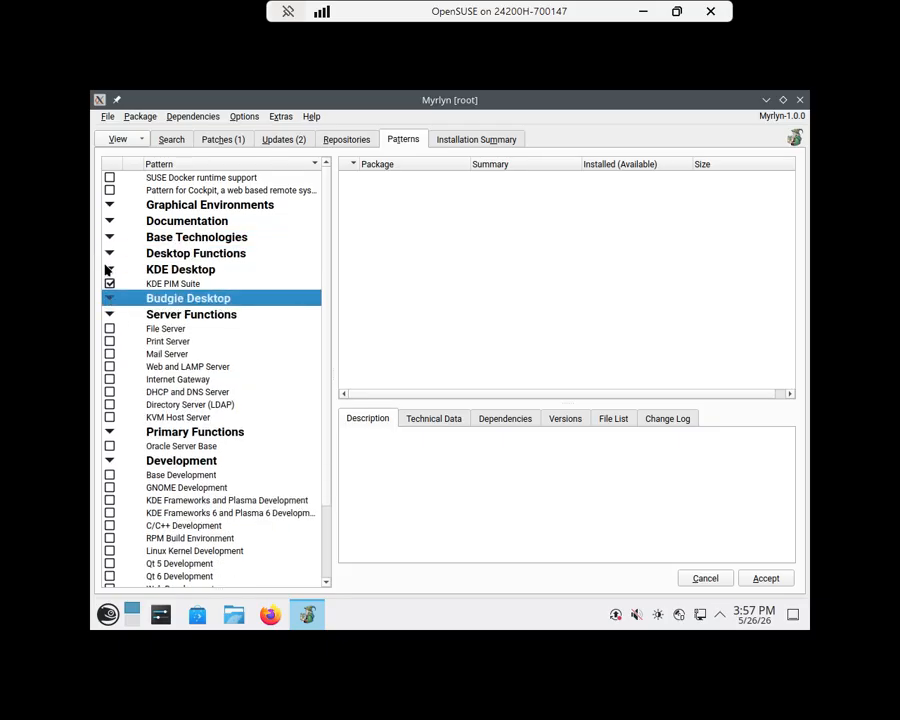
double_click(110, 269)
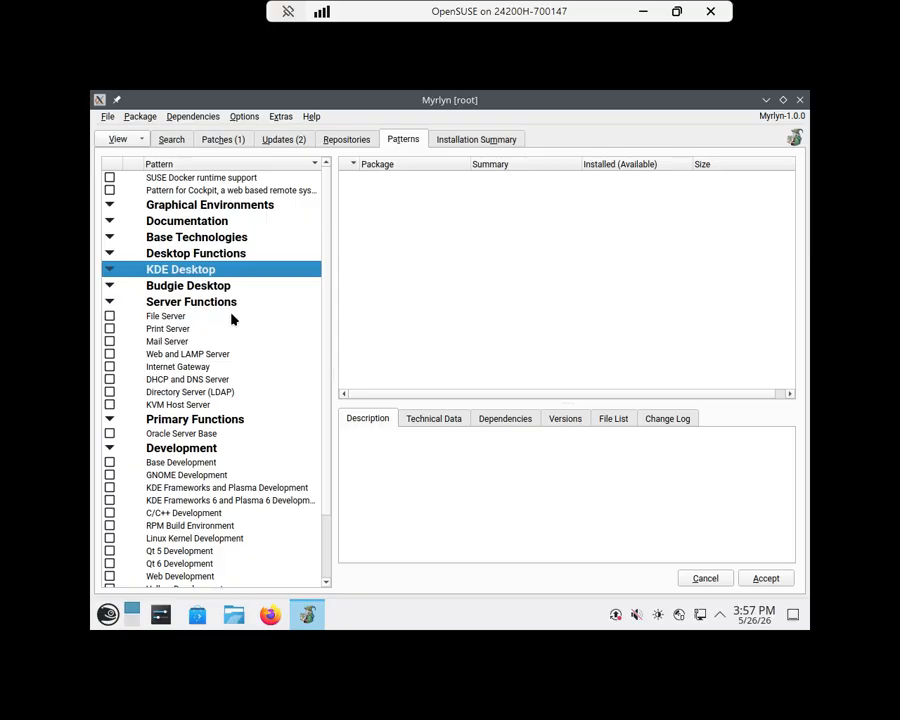
Mark the File Server and Cockpit Client patterns for installation.
mouse_move(232, 318)
mouse_move(167, 319)
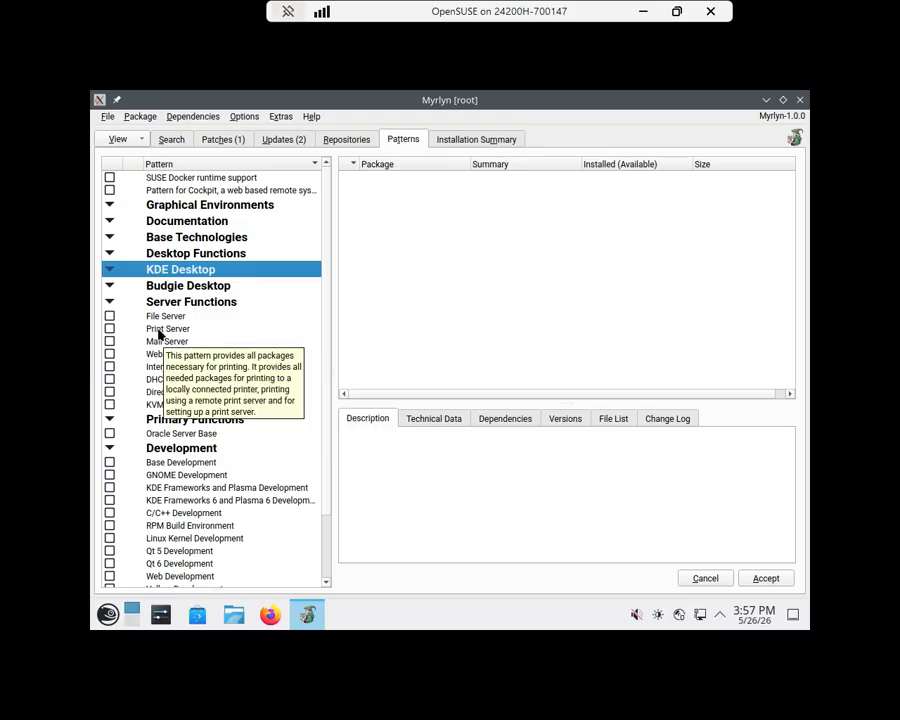
click(109, 318)
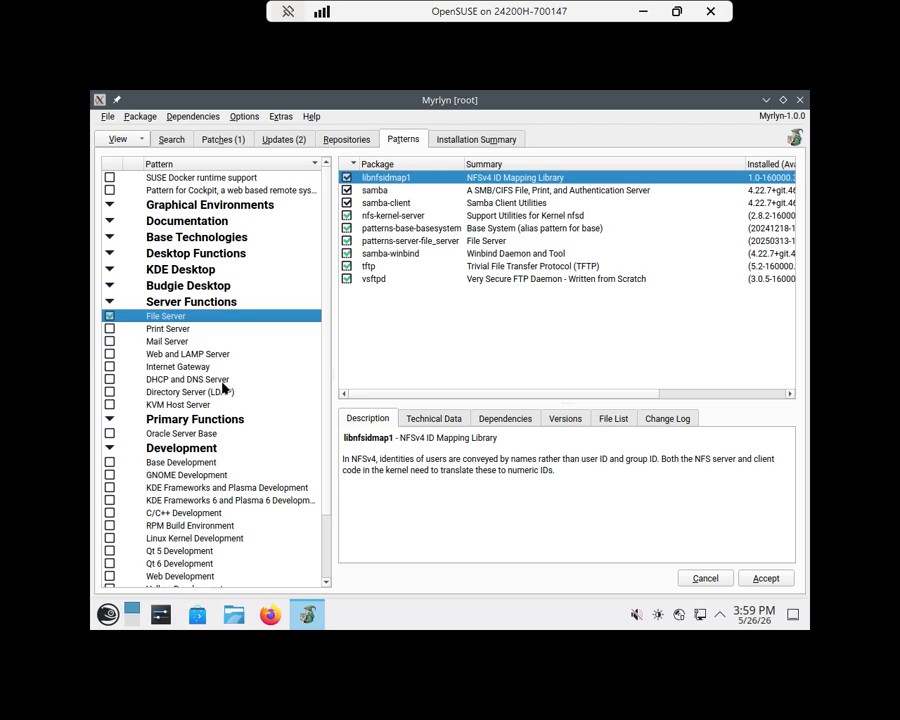
scroll(173, 373, down, 2)
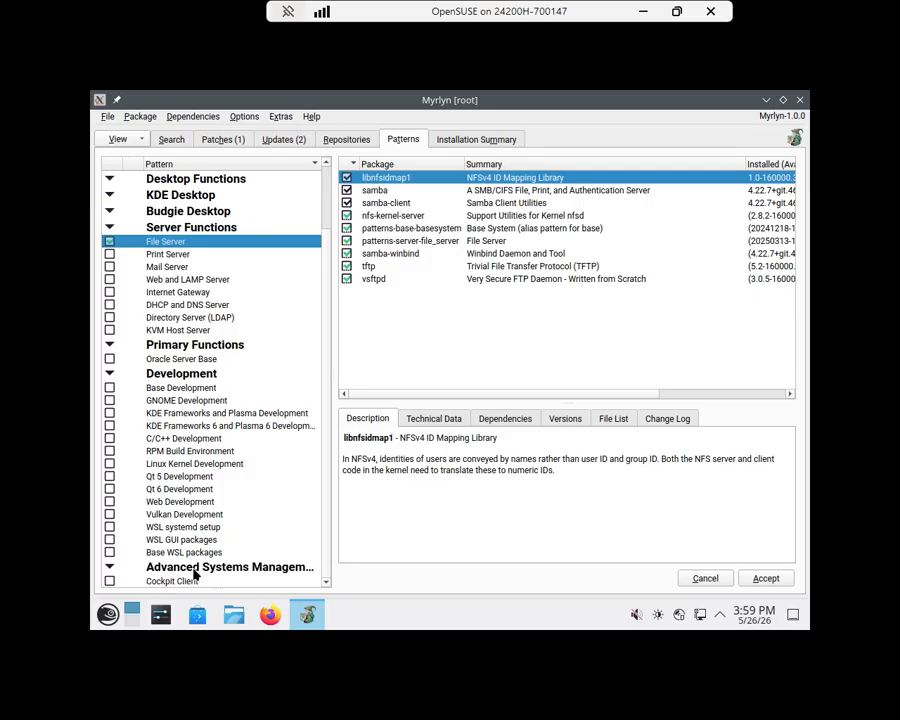
click(110, 582)
click(110, 582)
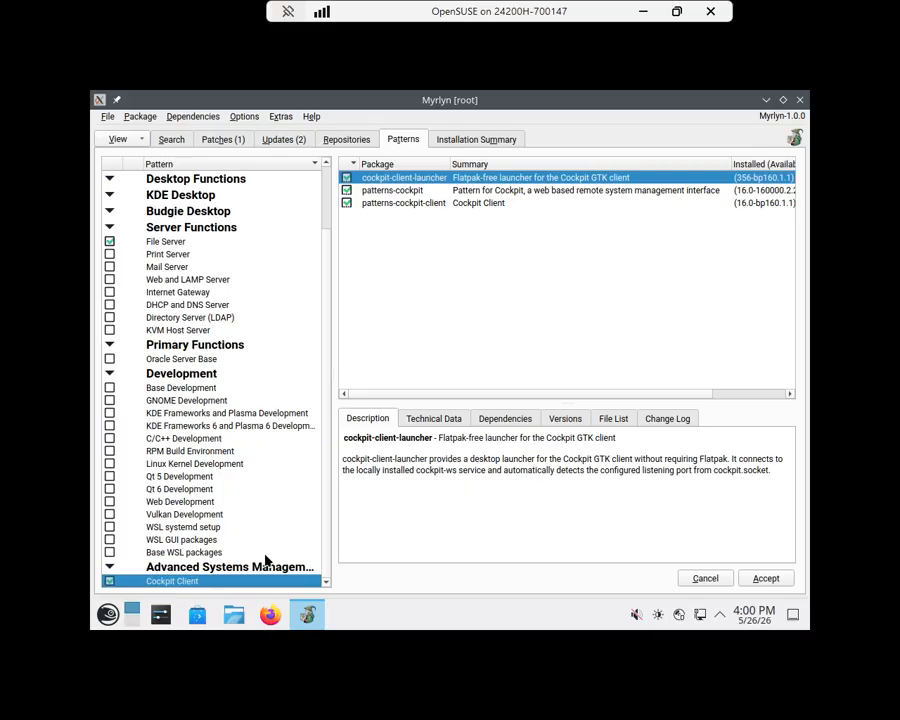
scroll(266, 560, up, 2)
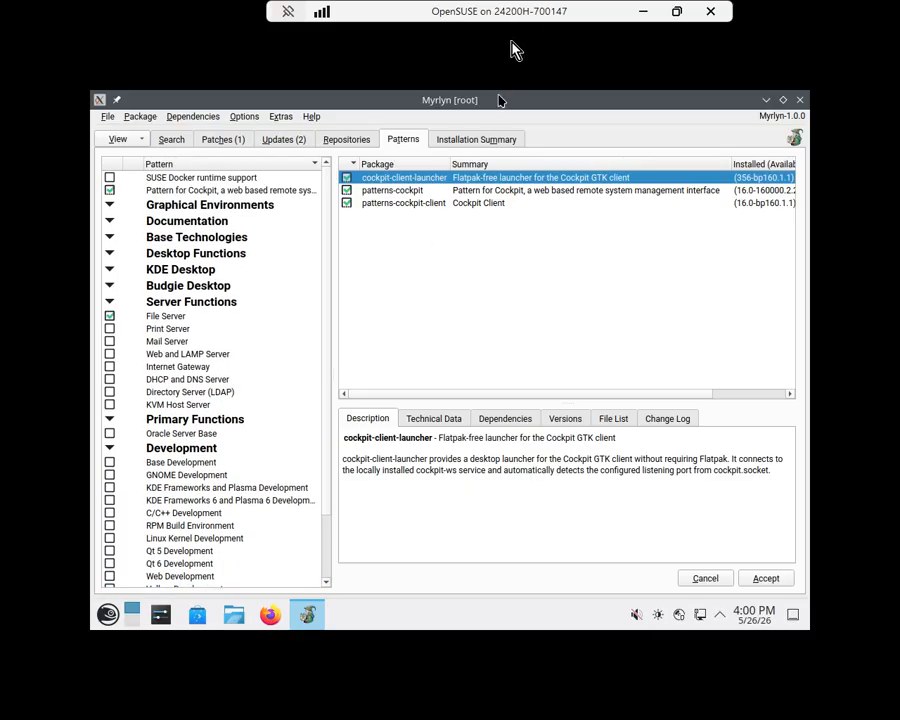
Review the packages listed in the installation summary.
click(462, 139)
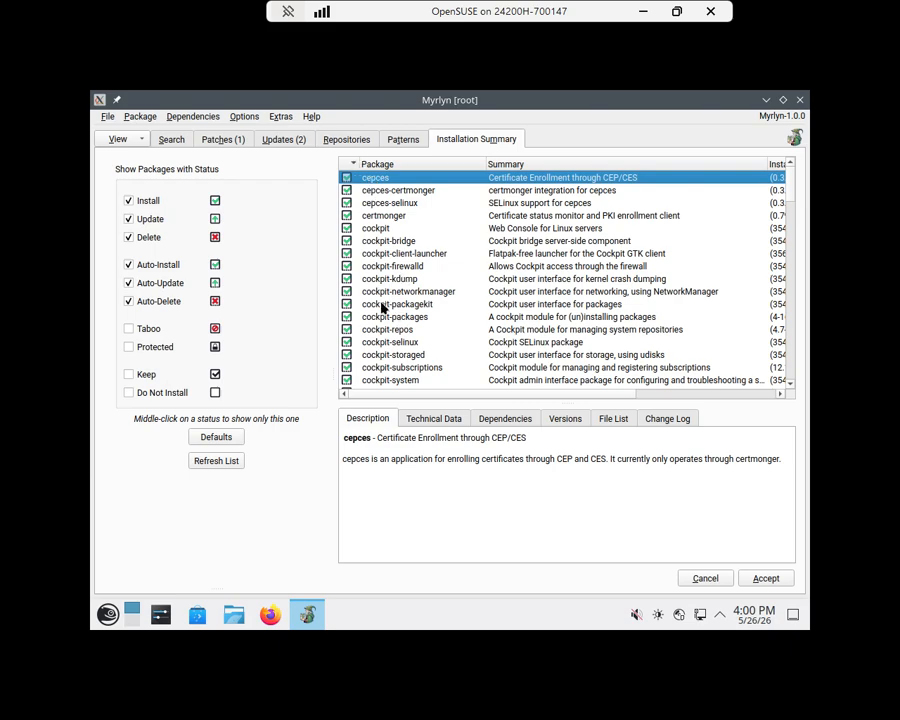
scroll(382, 322, down, 9)
scroll(382, 322, down, 15)
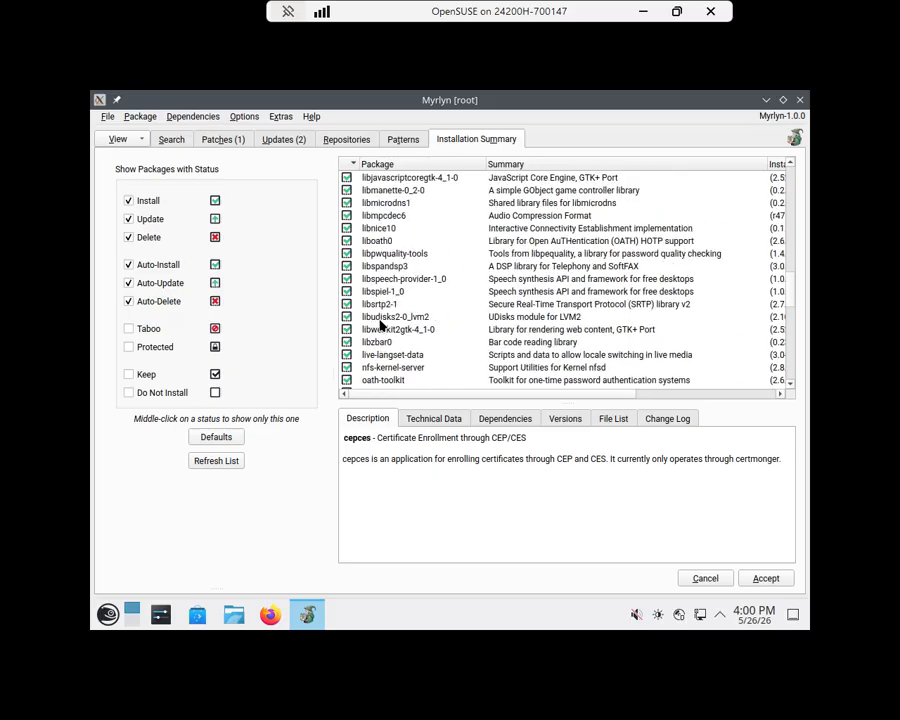